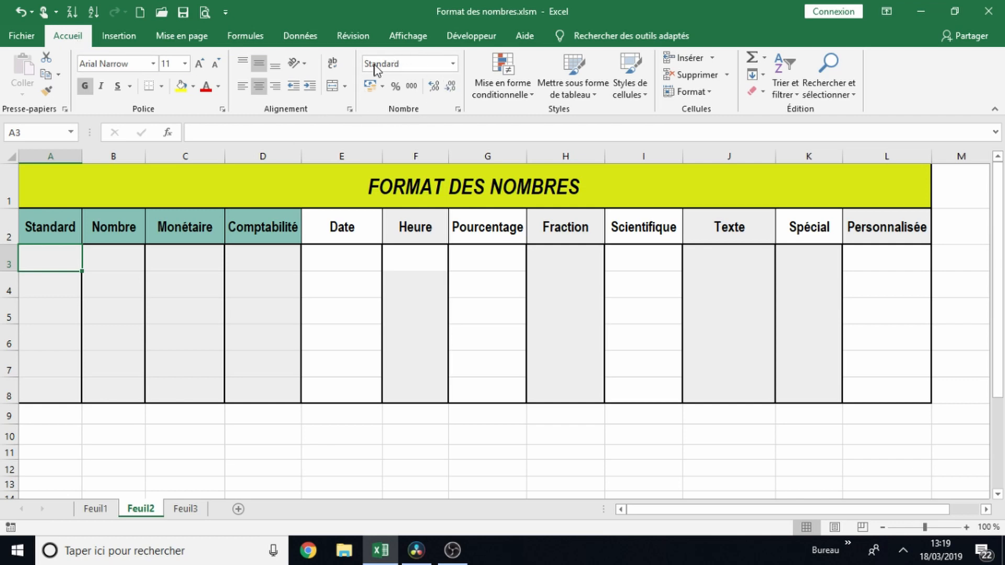
# Examine the number formats, the accounting currency choices and the number categories in the cell format settings for cell A3.
pyautogui.click(453, 65)
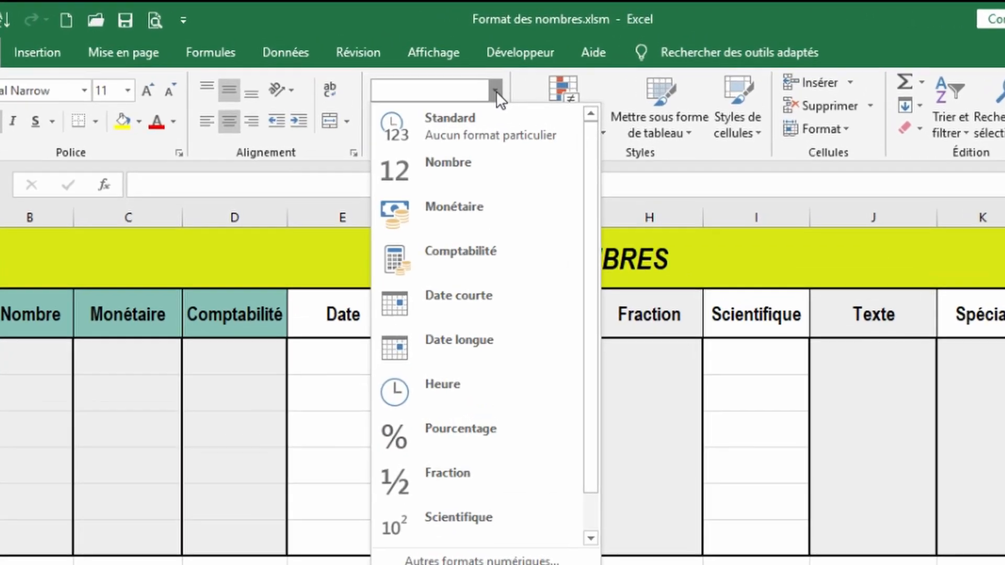
pyautogui.click(496, 91)
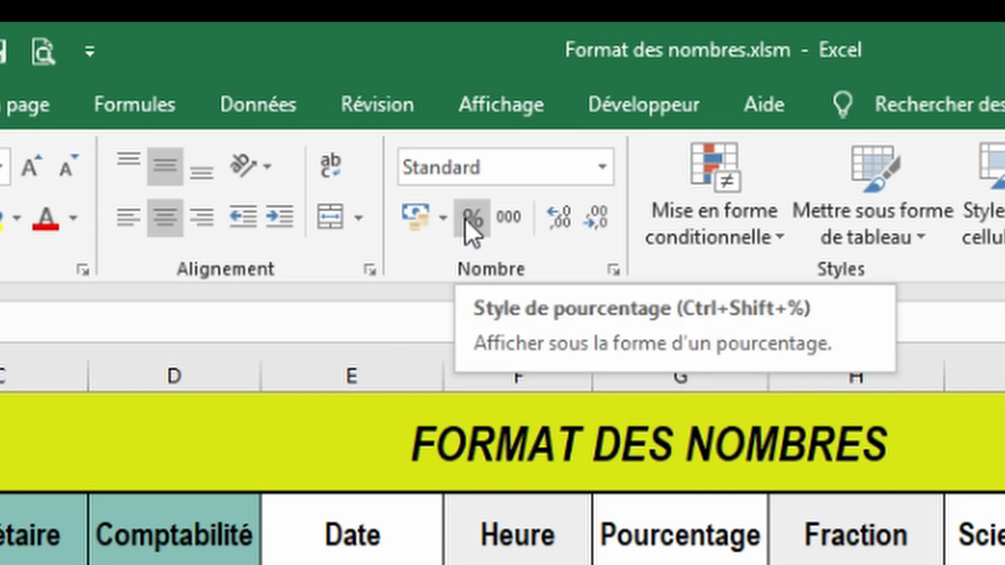
pyautogui.click(444, 225)
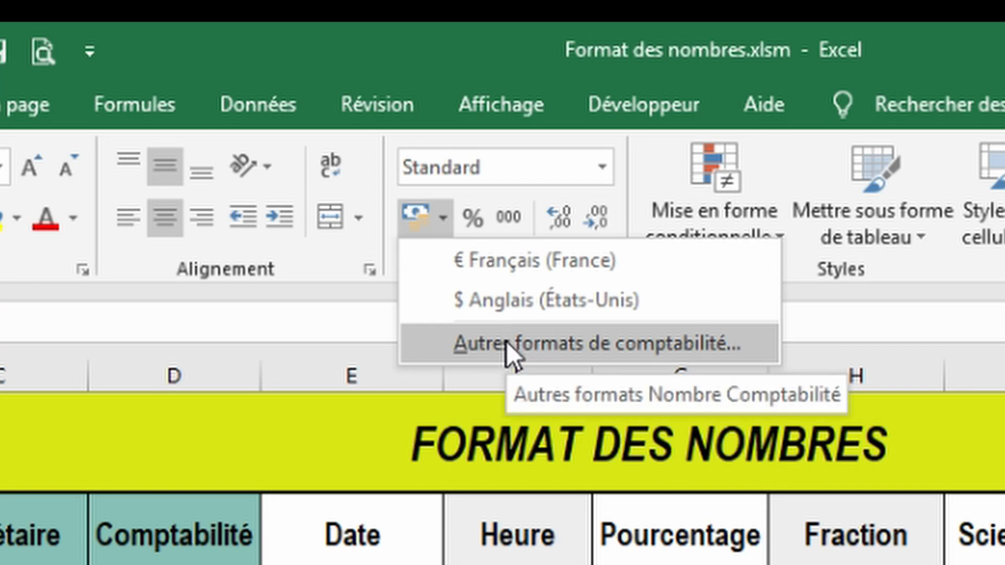
pyautogui.click(445, 222)
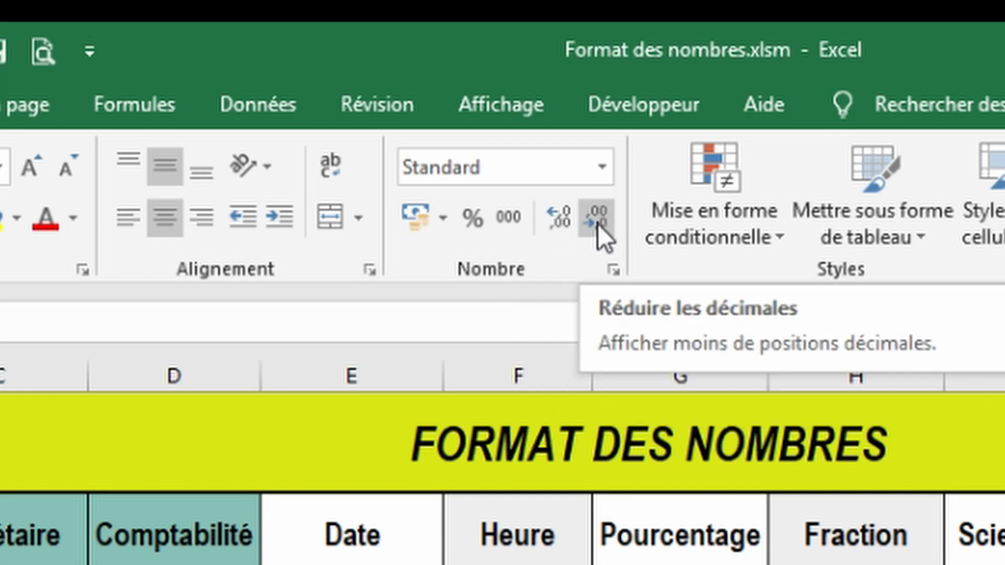
pyautogui.click(613, 270)
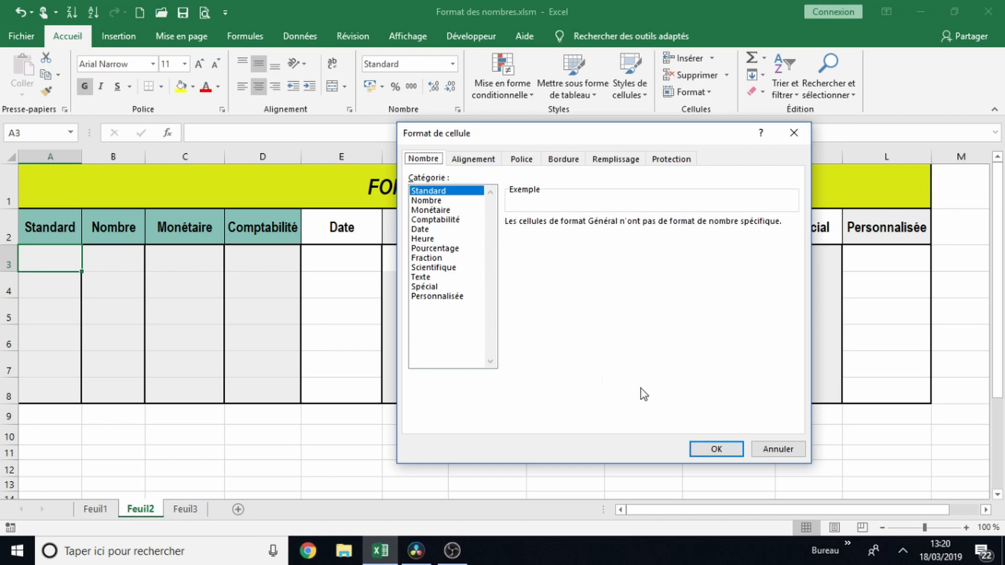
pyautogui.click(772, 450)
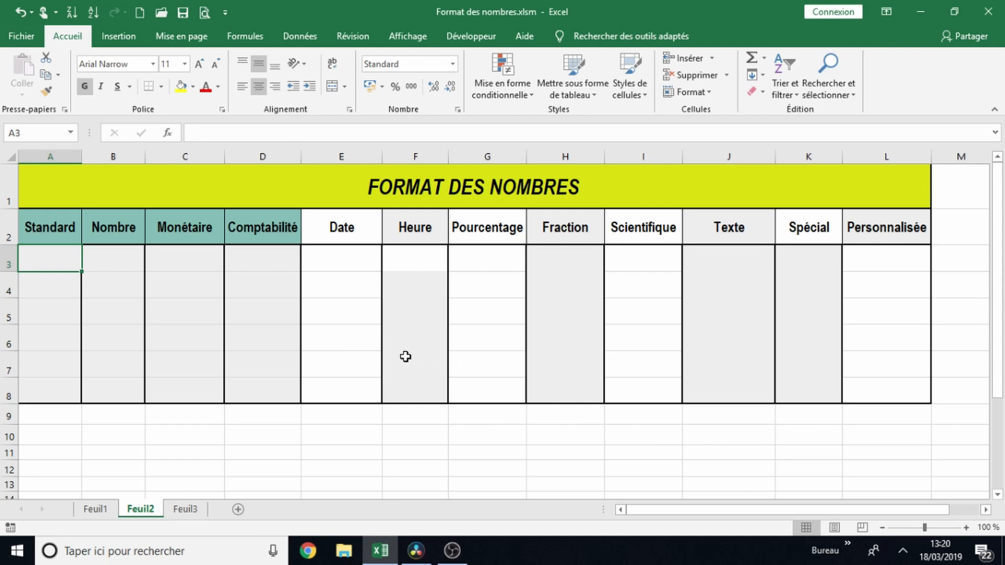
pyautogui.rightClick(49, 256)
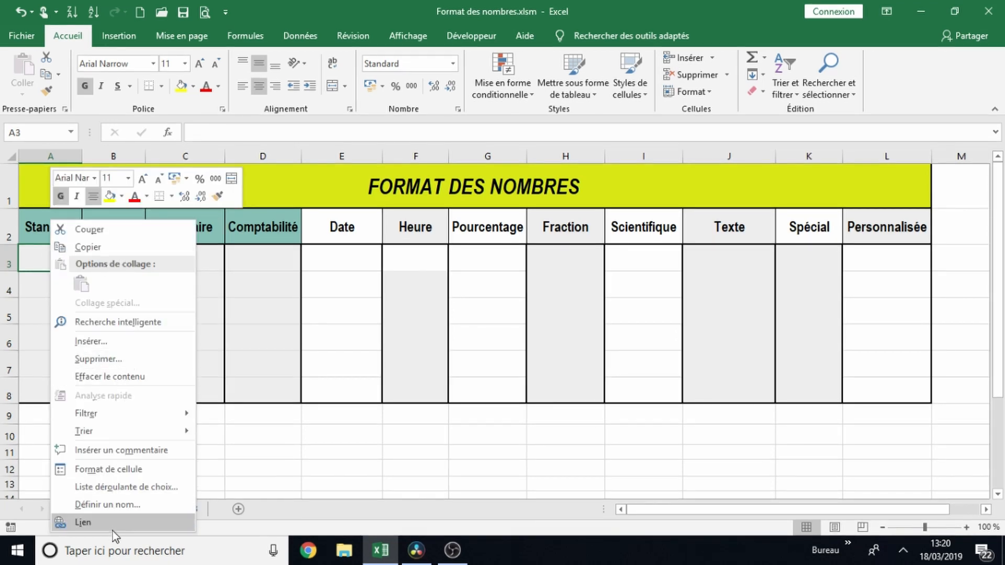
pyautogui.click(144, 478)
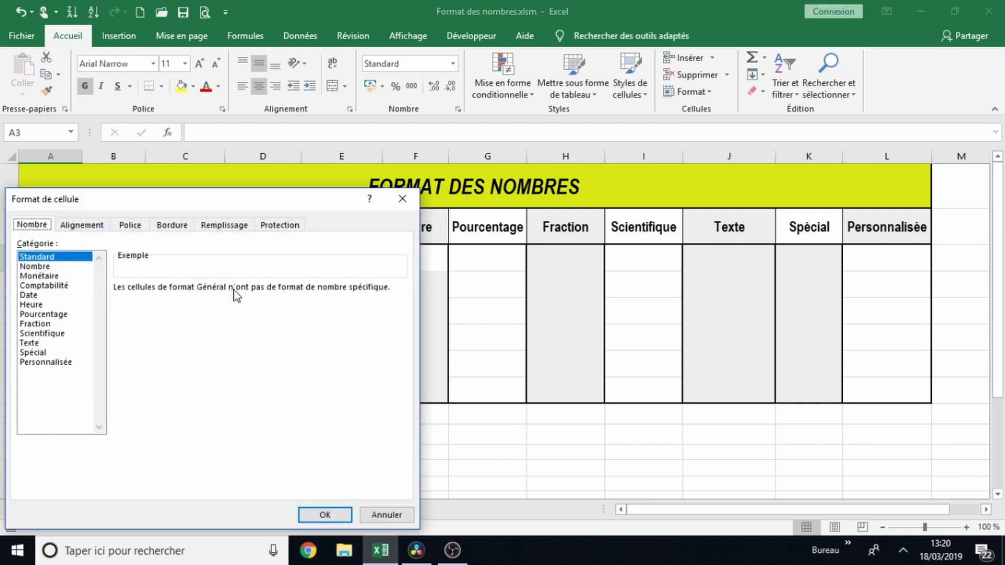
pyautogui.click(395, 517)
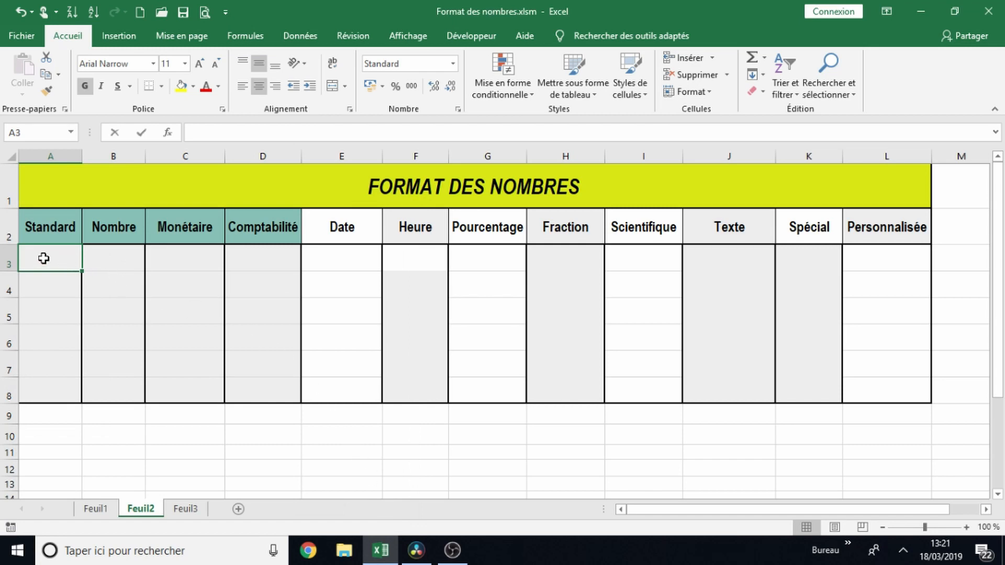
# Enter 10000 in cell A3 under the Standard heading.
pyautogui.doubleClick(44, 258)
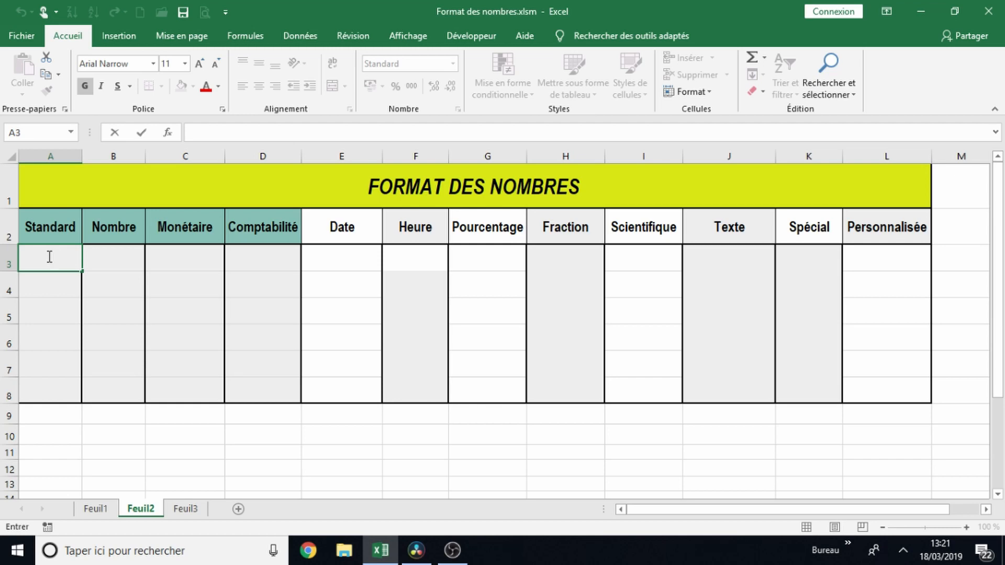
pyautogui.write('10000')
pyautogui.hotkey('ctrl', 'Return')
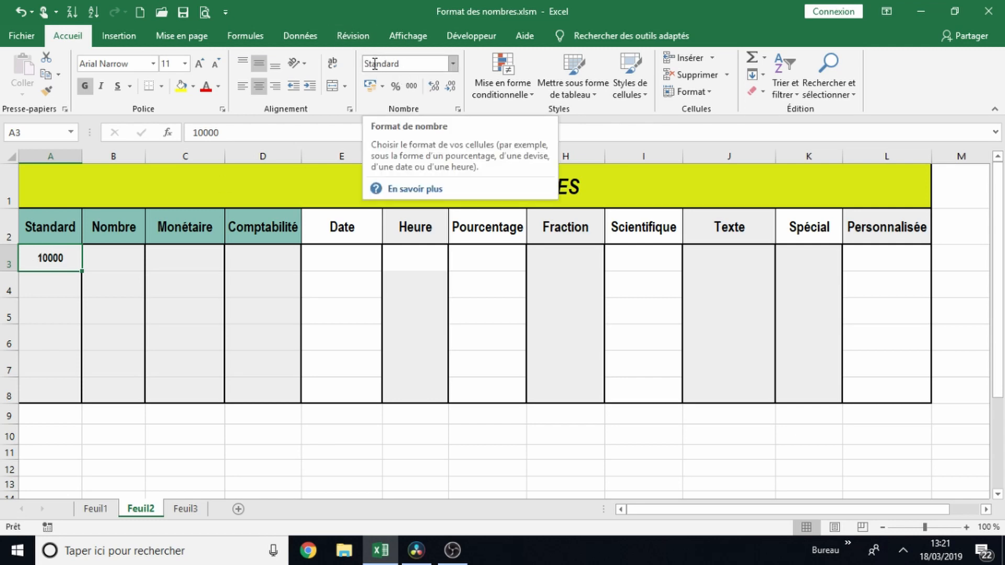
# Try the thousands separator style on cell A3 and restore its Standard number format.
pyautogui.click(412, 89)
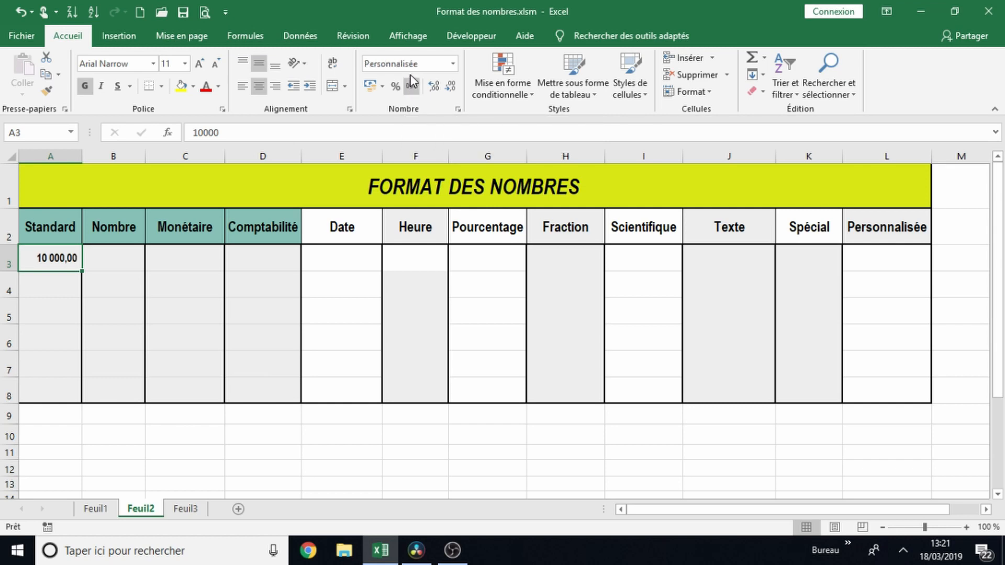
pyautogui.click(454, 65)
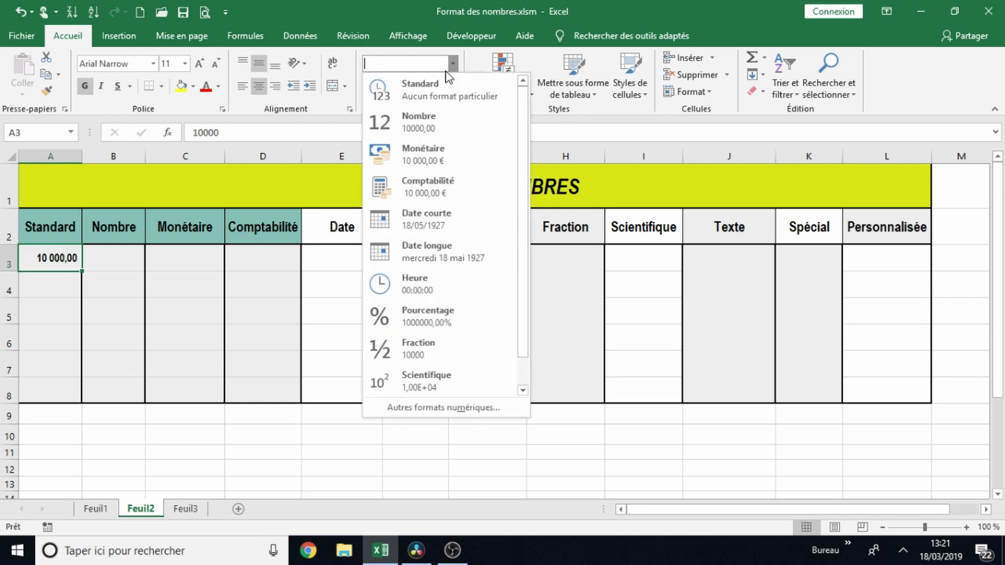
pyautogui.click(436, 87)
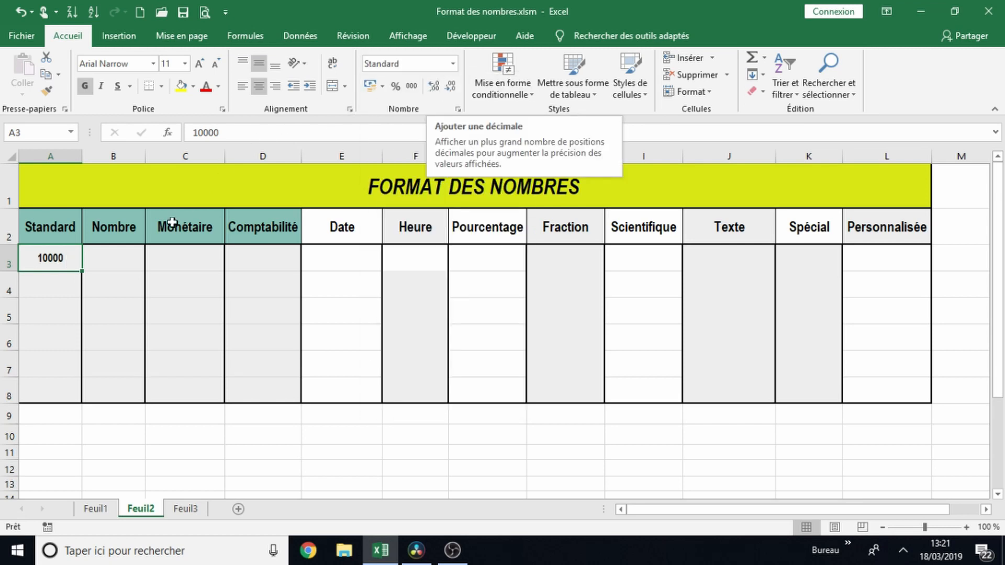
# Enter 10000 in cell B3 under the Nombre heading and apply the Nombre format to it.
pyautogui.click(121, 260)
pyautogui.write('10')
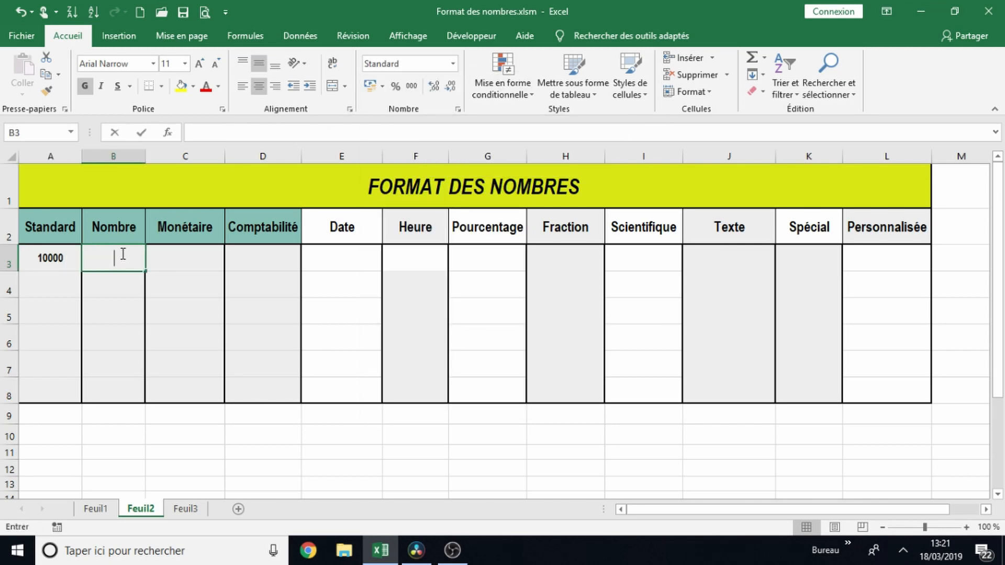
pyautogui.write('000')
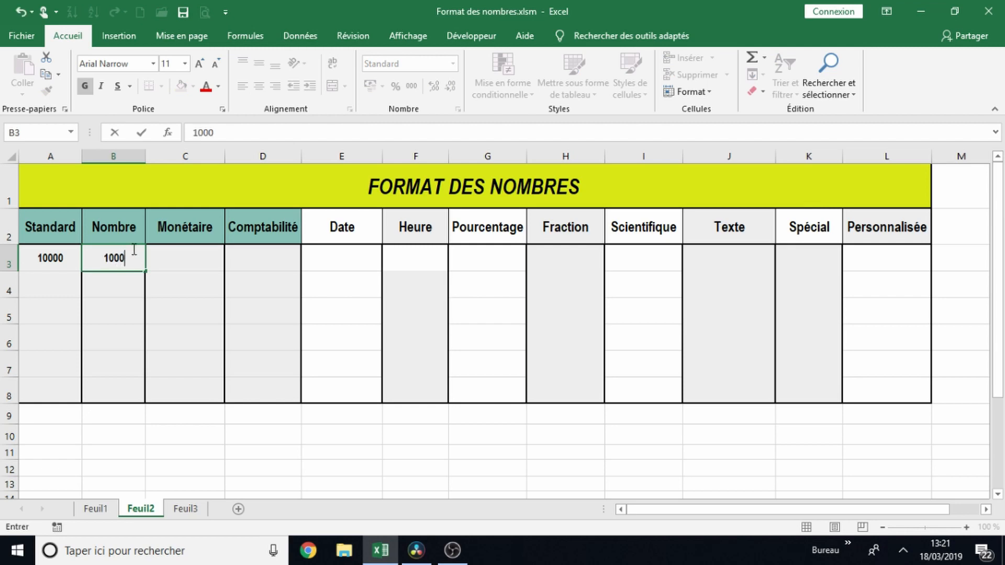
pyautogui.press('Return')
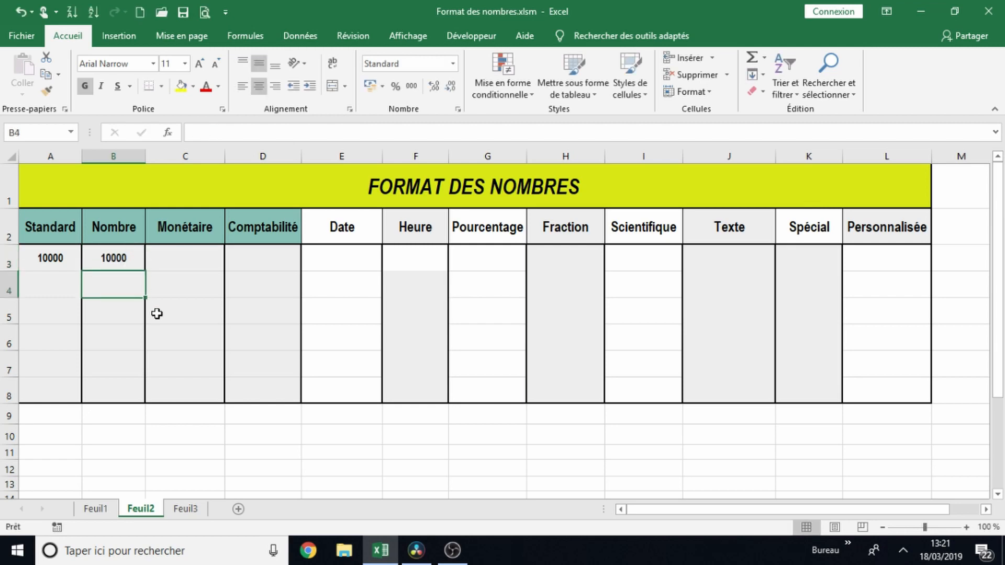
pyautogui.click(113, 258)
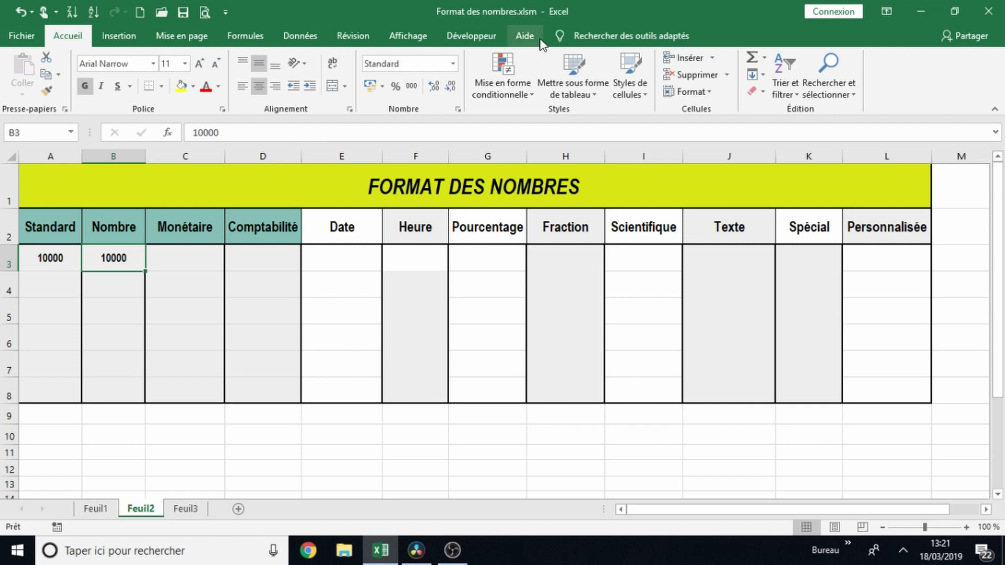
pyautogui.click(454, 64)
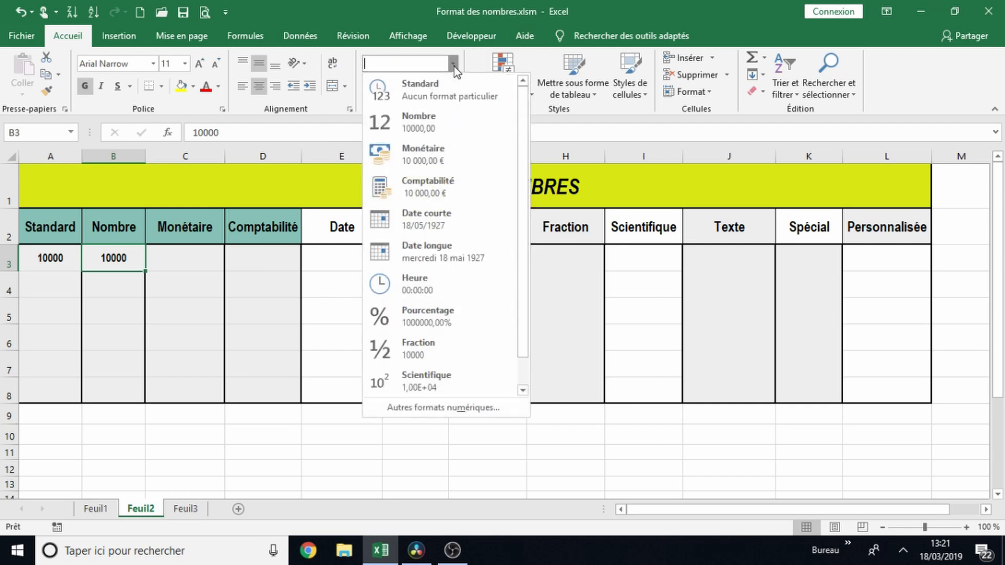
pyautogui.click(420, 121)
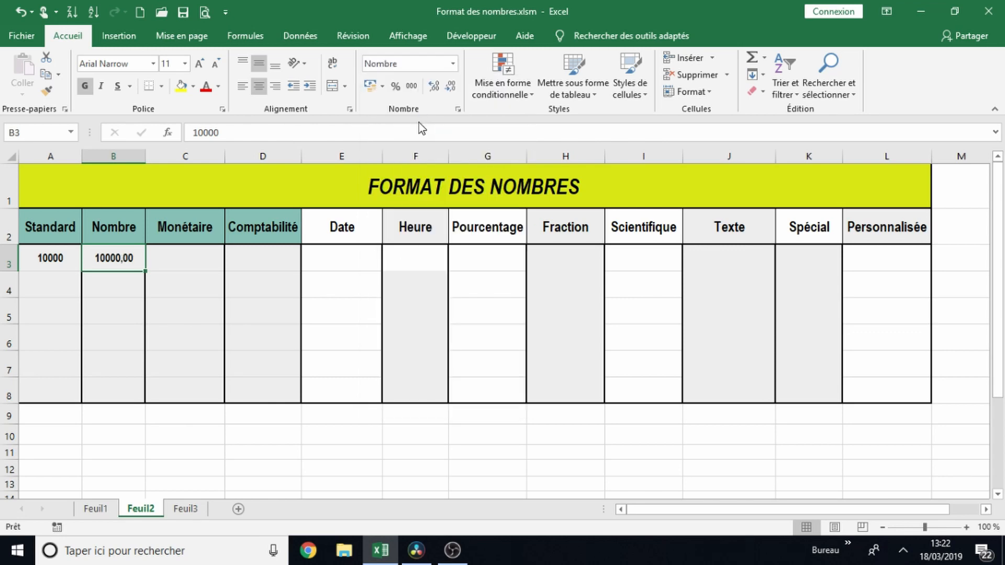
# Enable the thousands separator with 2 decimal places in the Nombre format of cell B3.
pyautogui.click(459, 111)
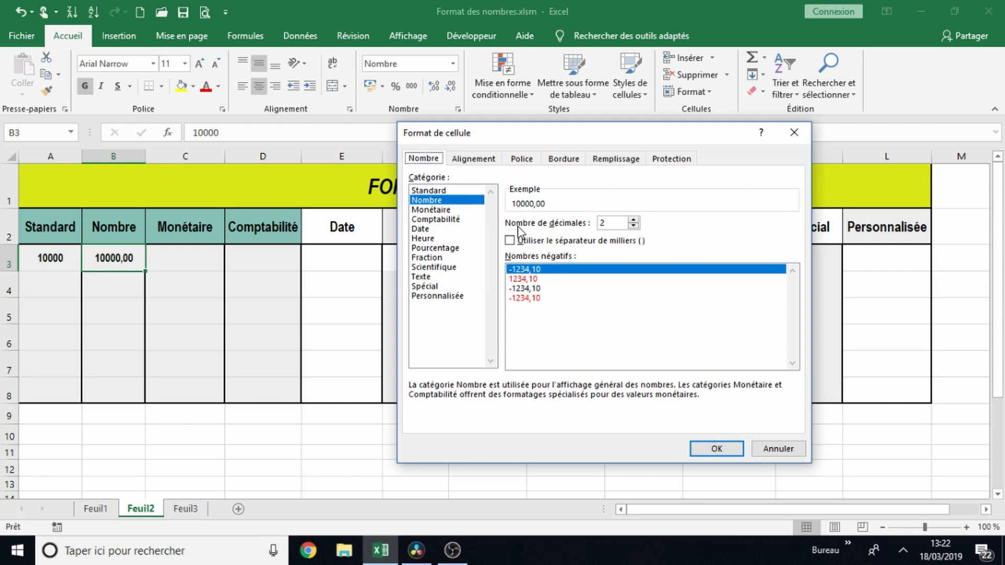
pyautogui.click(633, 220)
pyautogui.click(633, 220)
pyautogui.click(634, 220)
pyautogui.click(633, 226)
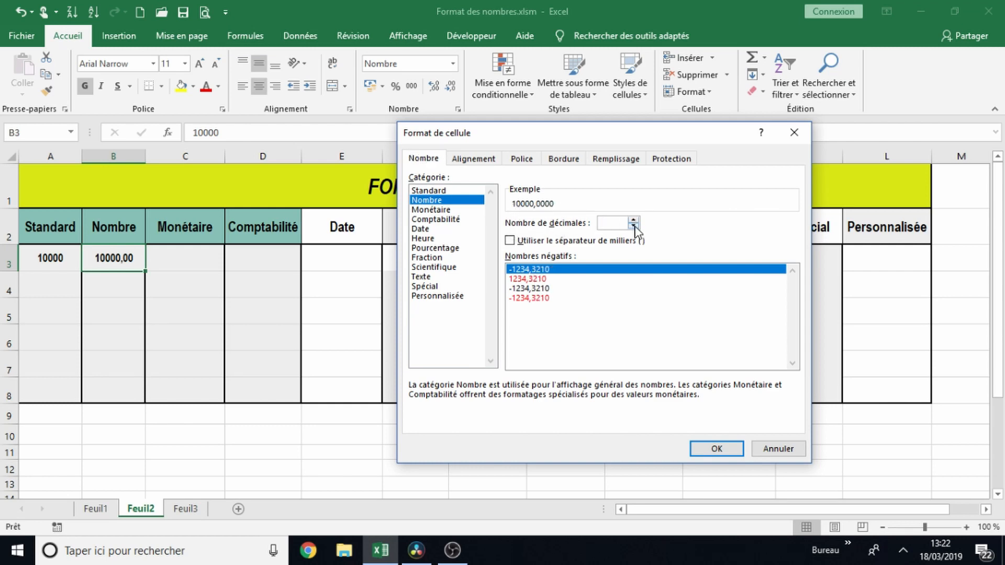
pyautogui.click(633, 227)
pyautogui.click(634, 227)
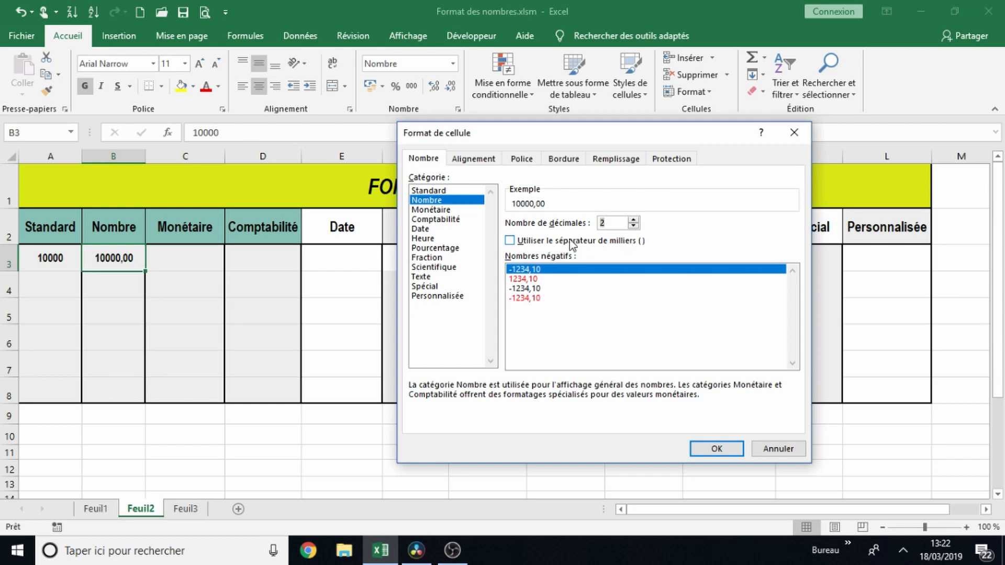
pyautogui.click(510, 241)
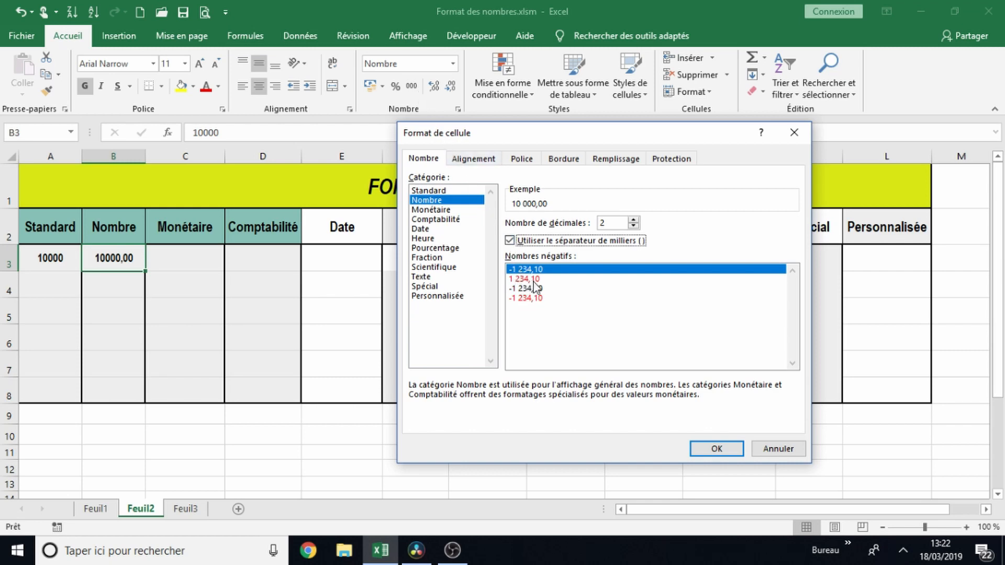
pyautogui.click(721, 447)
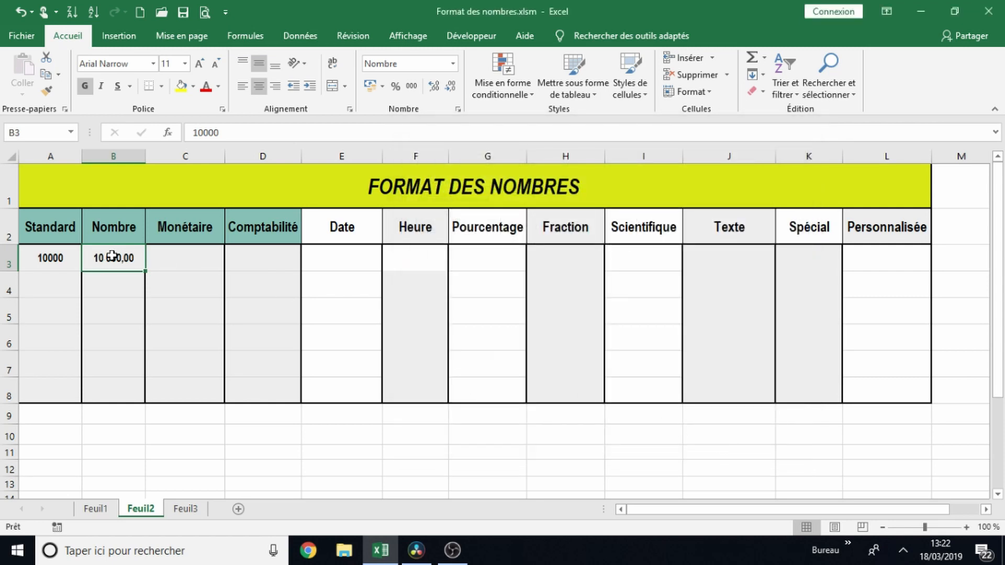
# Enter 10000 in cell C3 under the Monétaire heading.
pyautogui.click(186, 262)
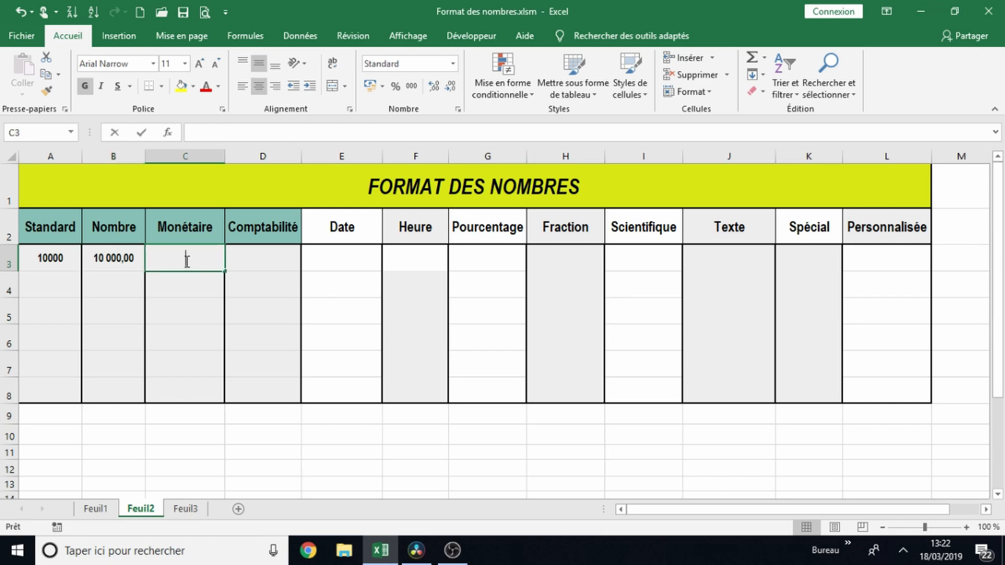
pyautogui.write('10000')
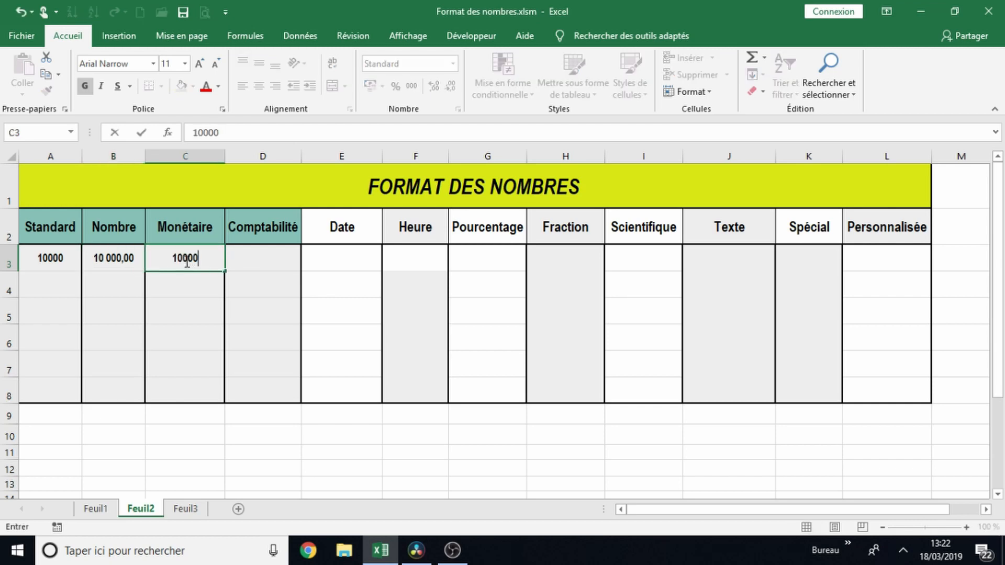
pyautogui.press('Return')
# Format cell C3 as Monétaire with 2 decimal places and the MAD currency symbol.
pyautogui.click(185, 260)
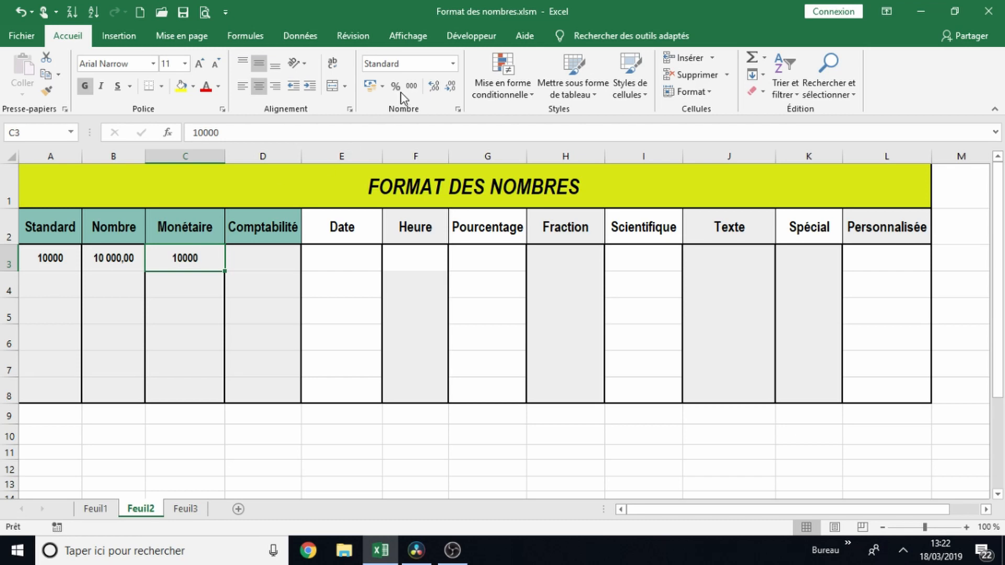
pyautogui.click(459, 110)
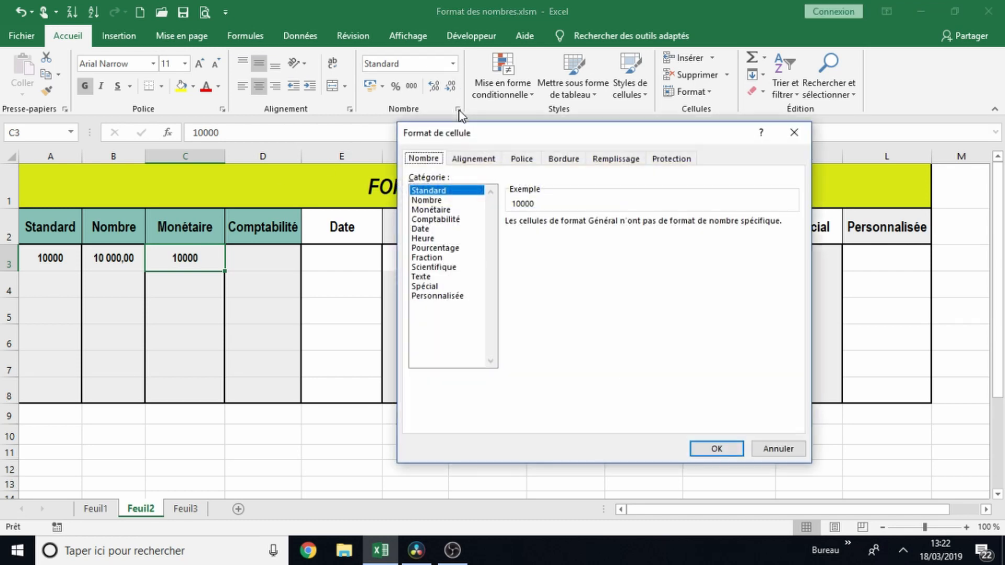
pyautogui.click(431, 211)
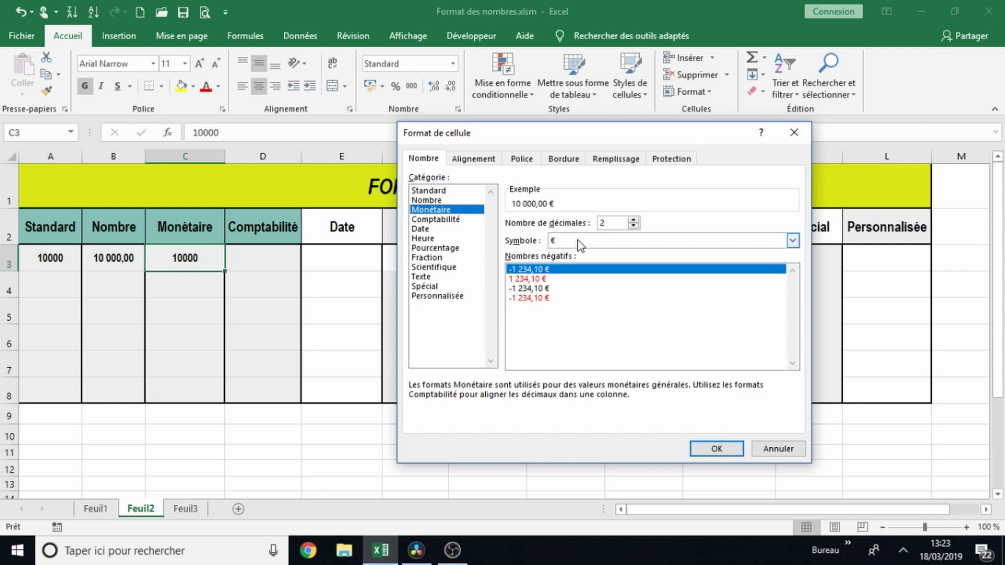
pyautogui.click(790, 242)
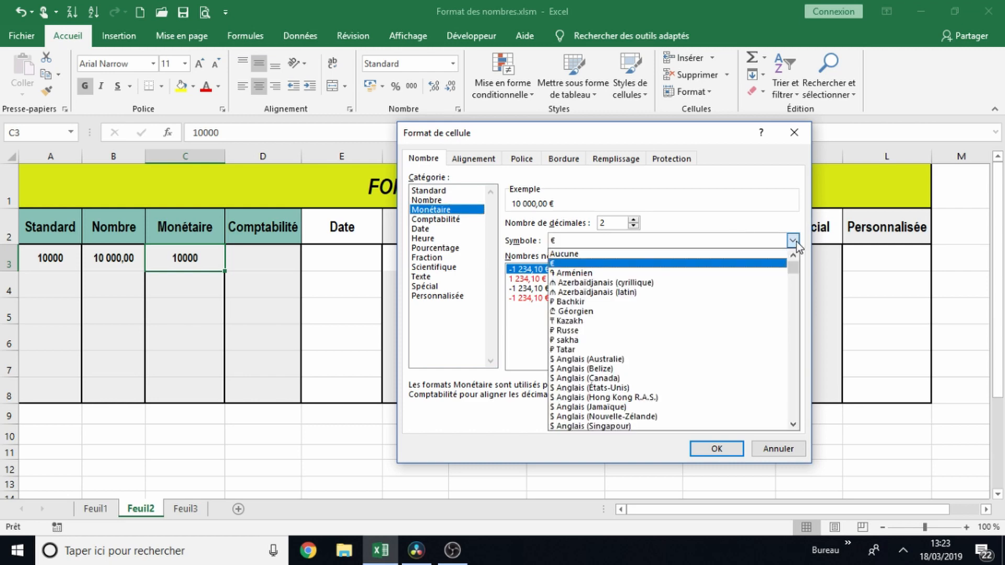
pyautogui.press('m')
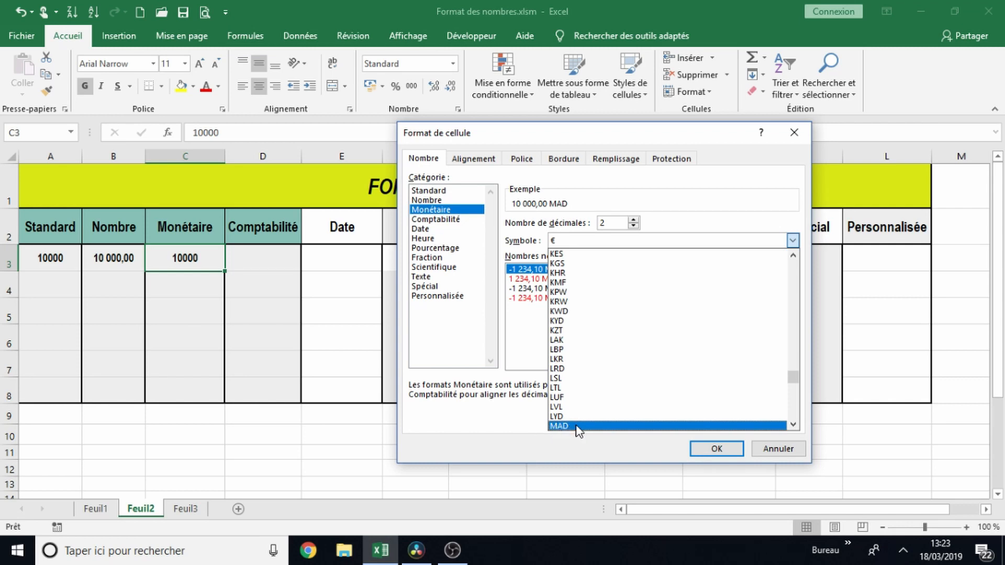
pyautogui.click(715, 448)
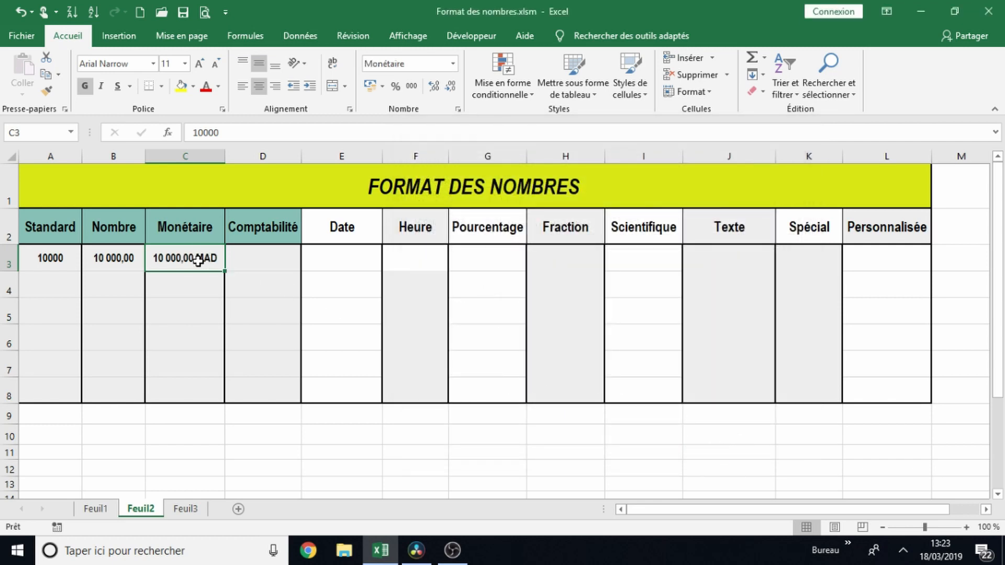
# Enter 10000 in cell D3 under the Comptabilité heading.
pyautogui.doubleClick(253, 260)
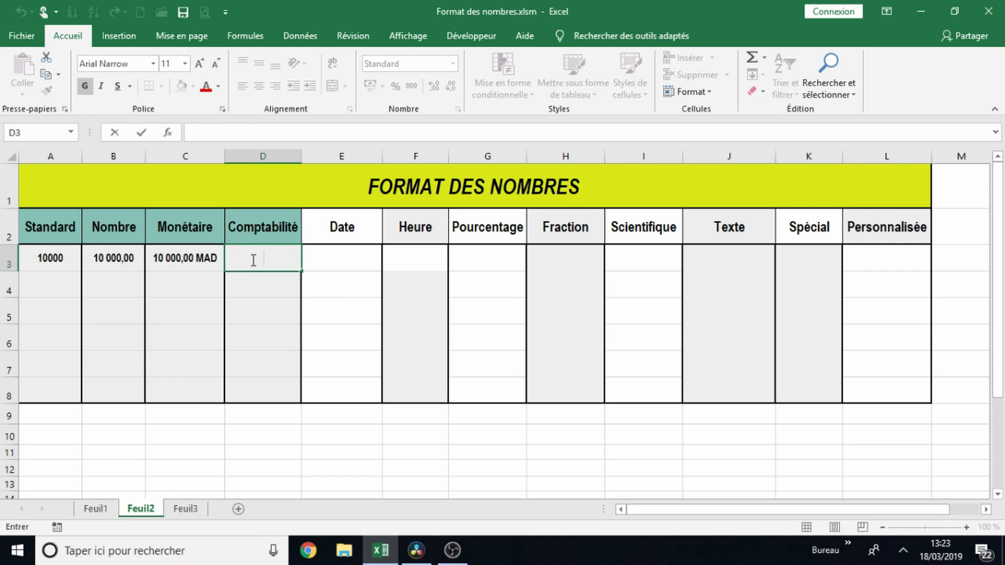
pyautogui.write('10000')
pyautogui.press('Return')
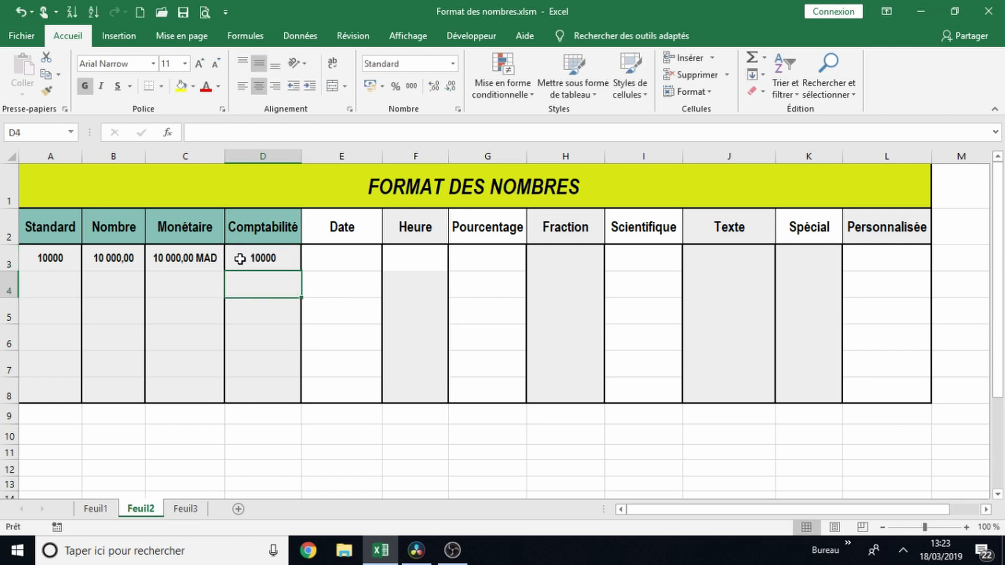
# Format cell D3 as Comptabilité with 2 decimal places and the € symbol.
pyautogui.click(240, 262)
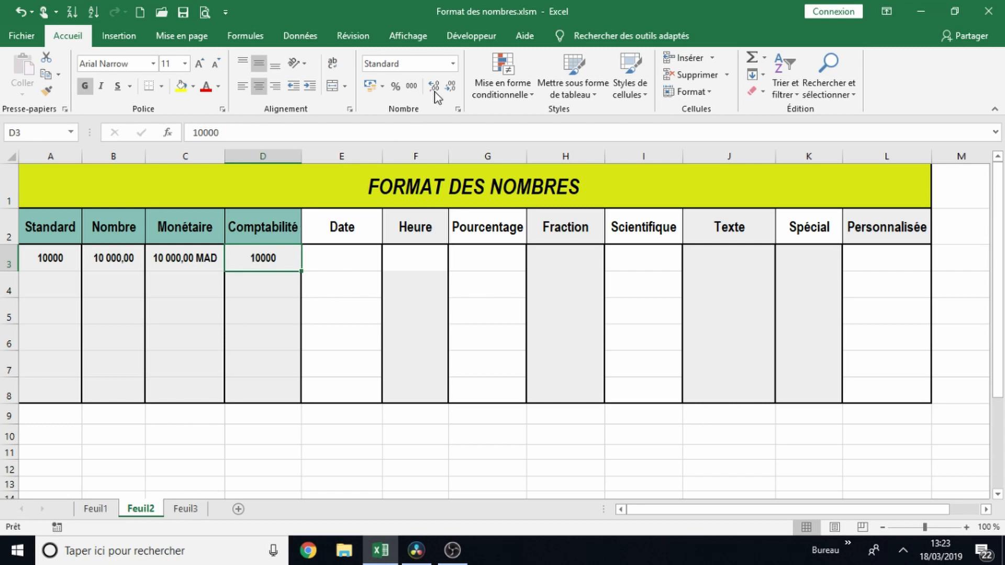
pyautogui.click(458, 109)
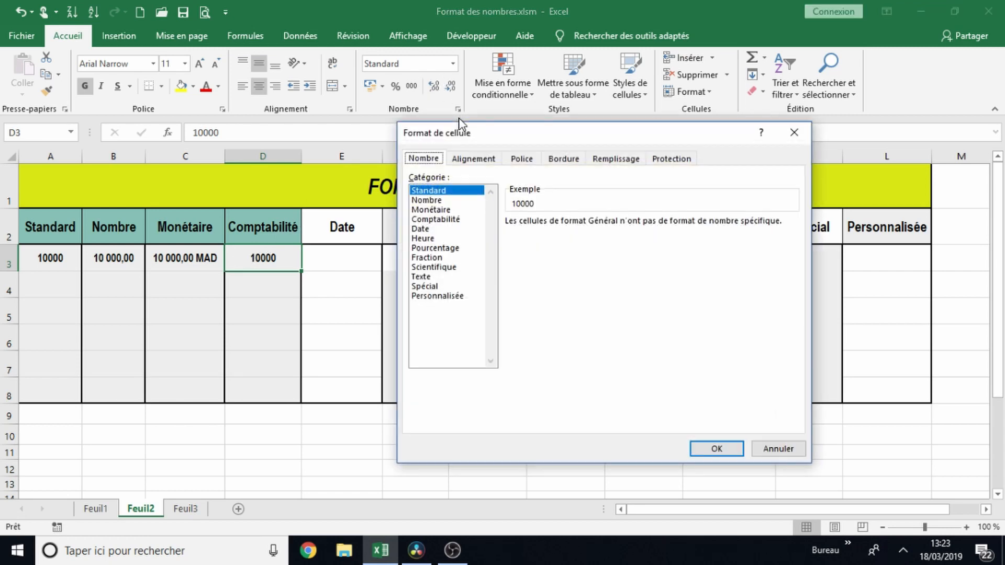
pyautogui.click(432, 219)
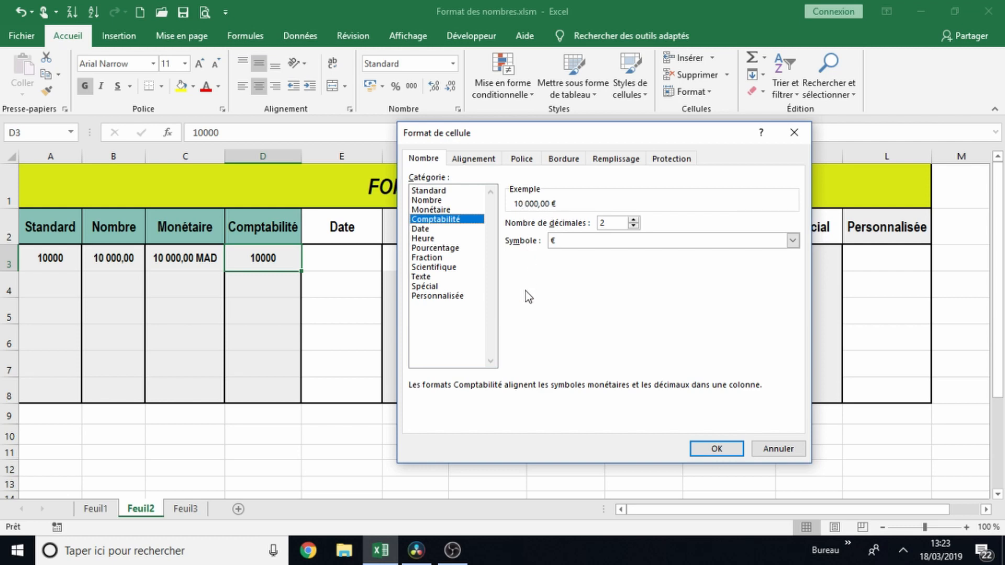
pyautogui.click(435, 211)
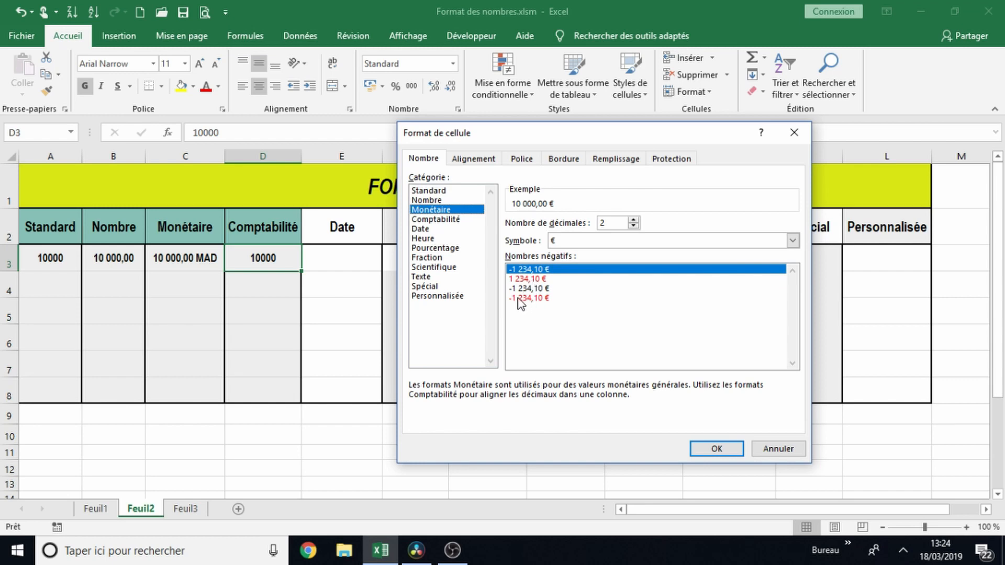
pyautogui.click(431, 220)
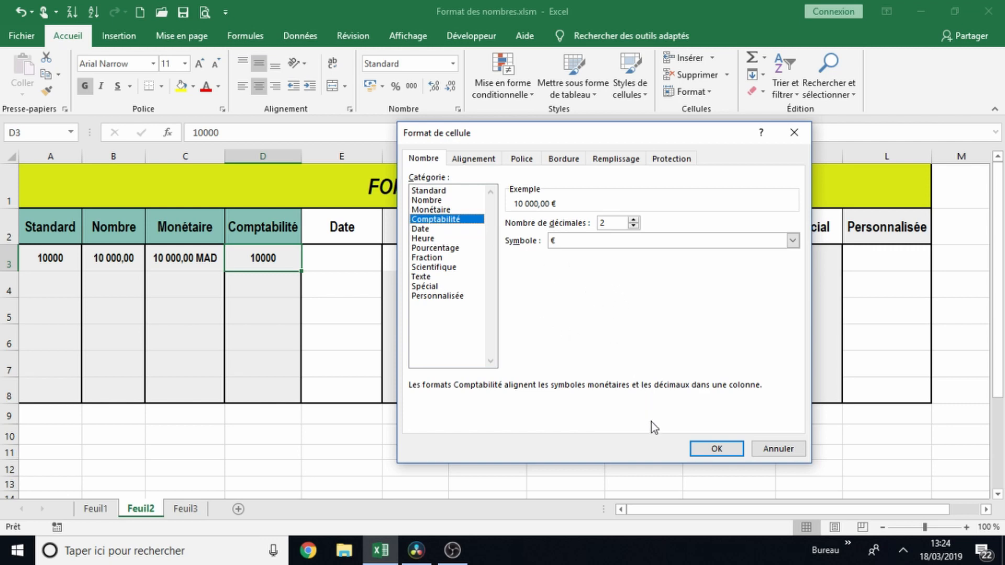
pyautogui.click(715, 448)
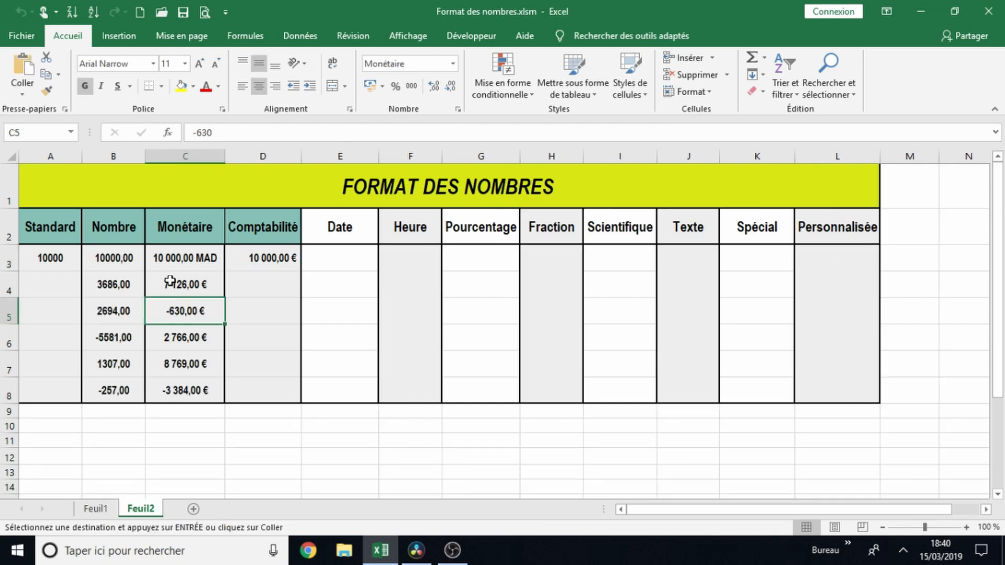
# Format cells B3:B8 as Nombre with 2 decimal places and negative numbers in red without a minus sign.
pyautogui.click(126, 283)
pyautogui.moveTo(118, 258); pyautogui.dragTo(118, 398)
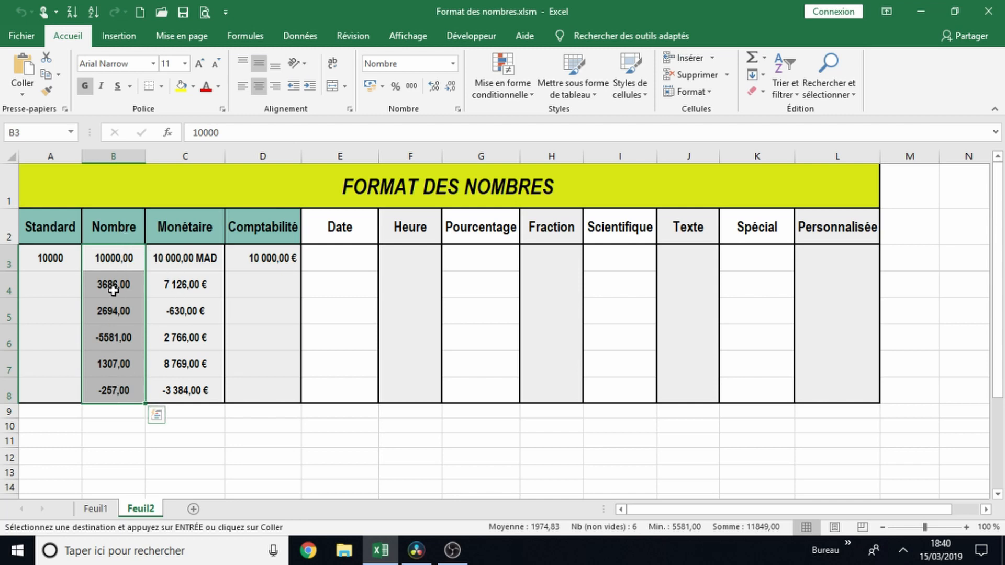
pyautogui.click(458, 109)
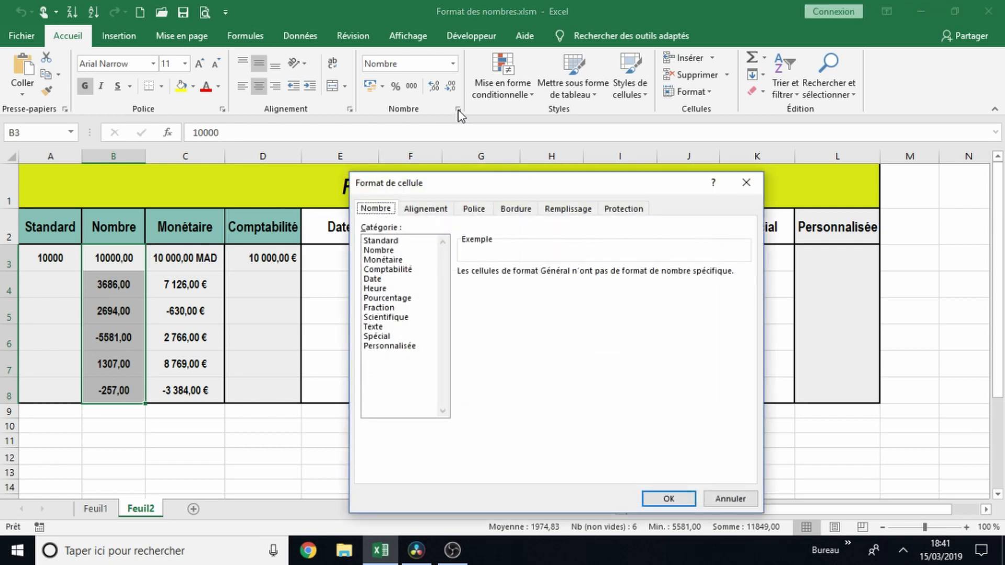
pyautogui.click(391, 252)
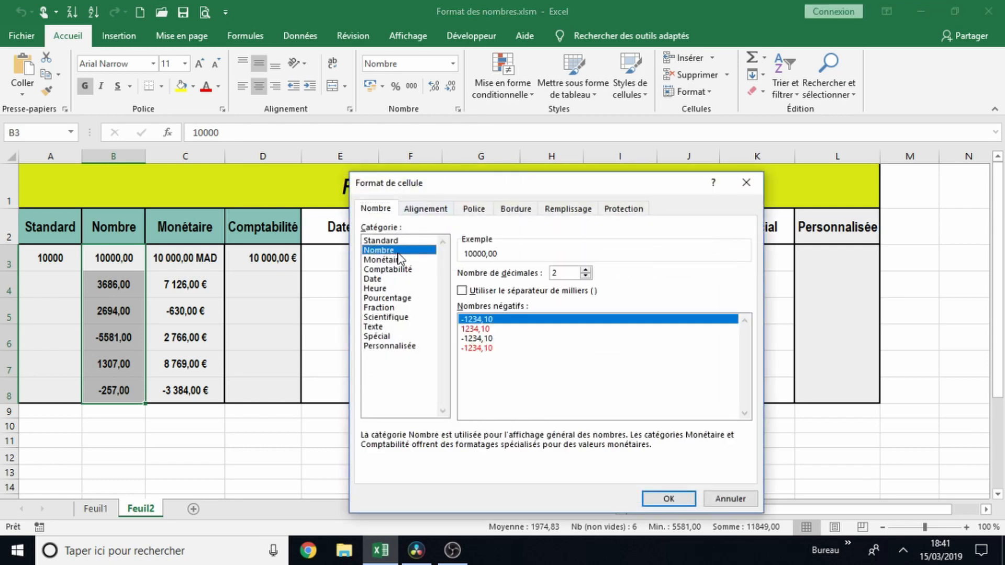
pyautogui.click(481, 329)
pyautogui.click(677, 498)
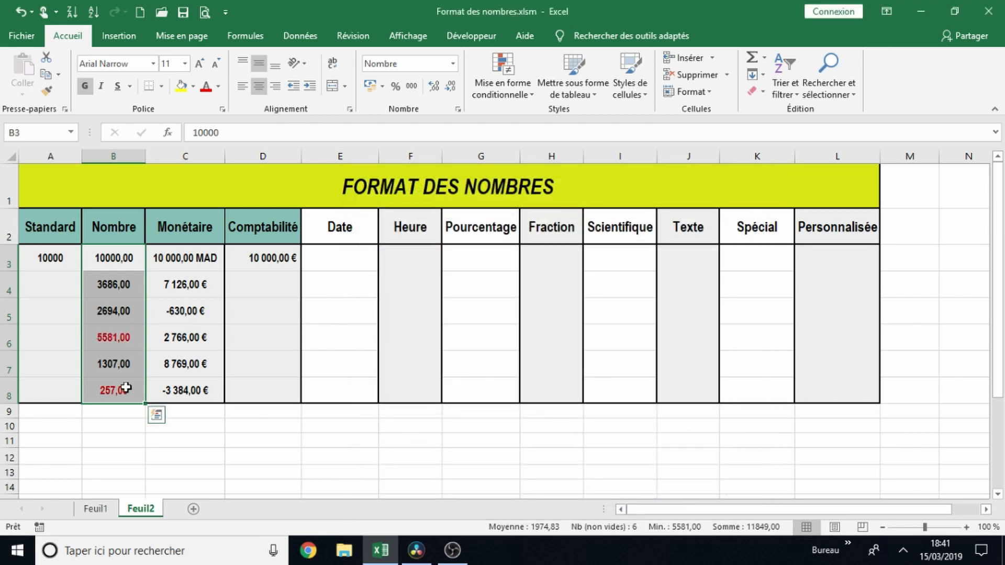
pyautogui.click(132, 342)
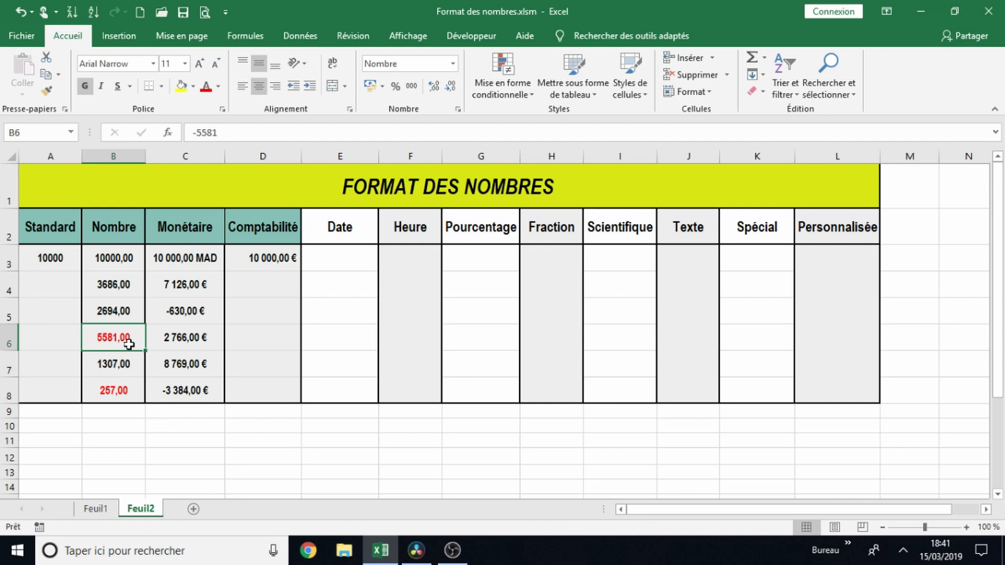
# Format cells C3:C8 as Monétaire with 2 decimal places, no currency symbol, and negative numbers in red with a minus sign.
pyautogui.moveTo(190, 251); pyautogui.dragTo(180, 390)
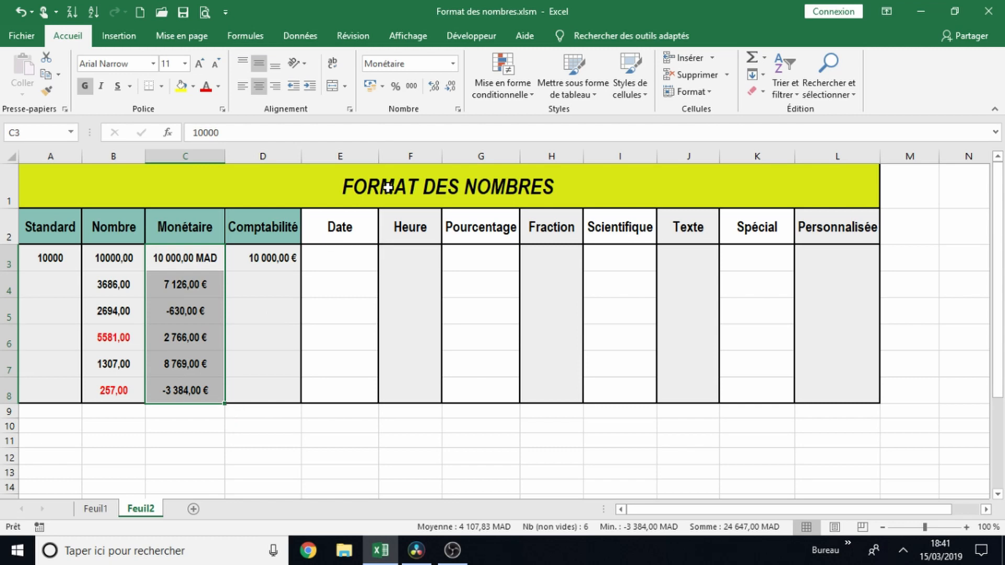
pyautogui.click(459, 109)
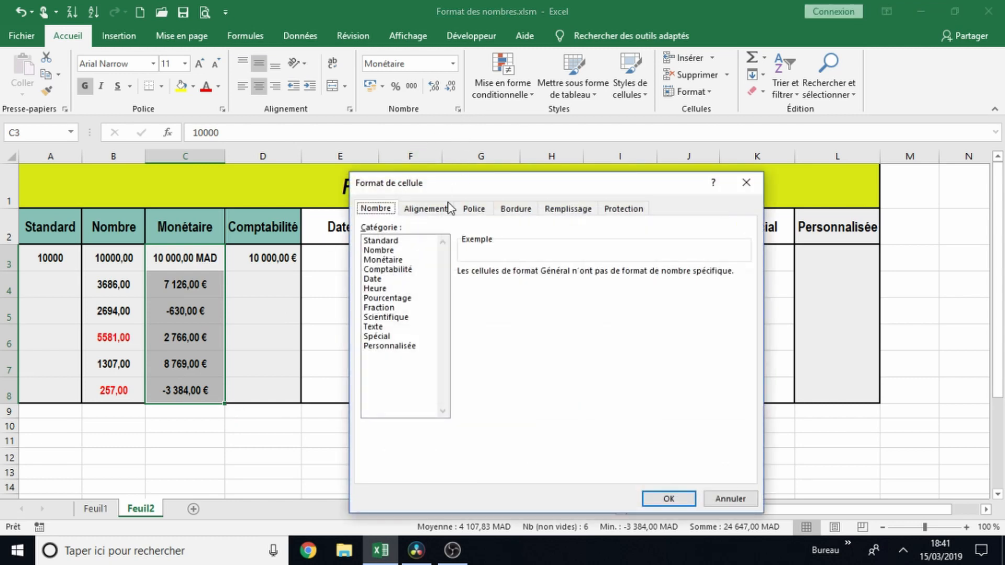
pyautogui.click(380, 260)
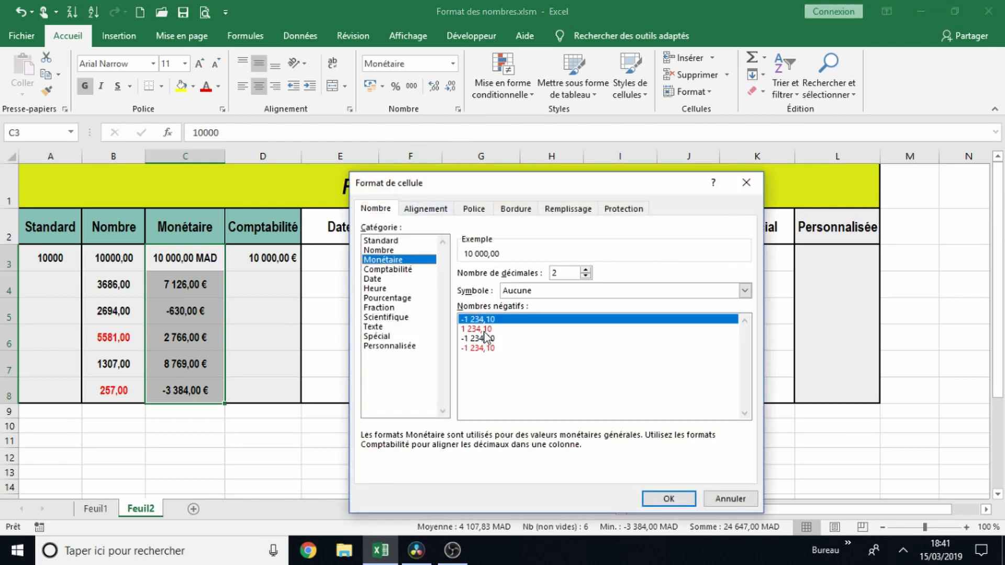
pyautogui.click(486, 348)
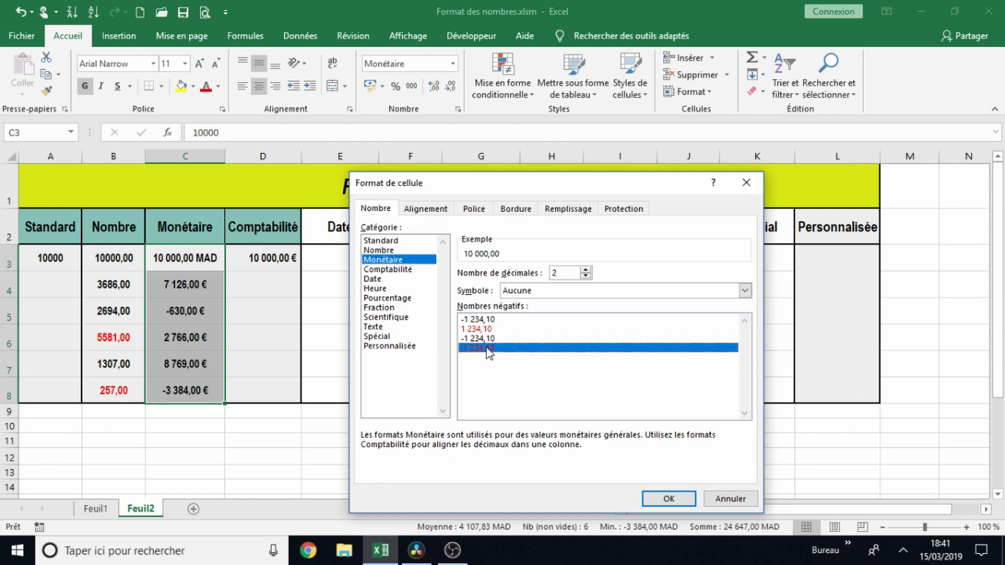
pyautogui.click(669, 499)
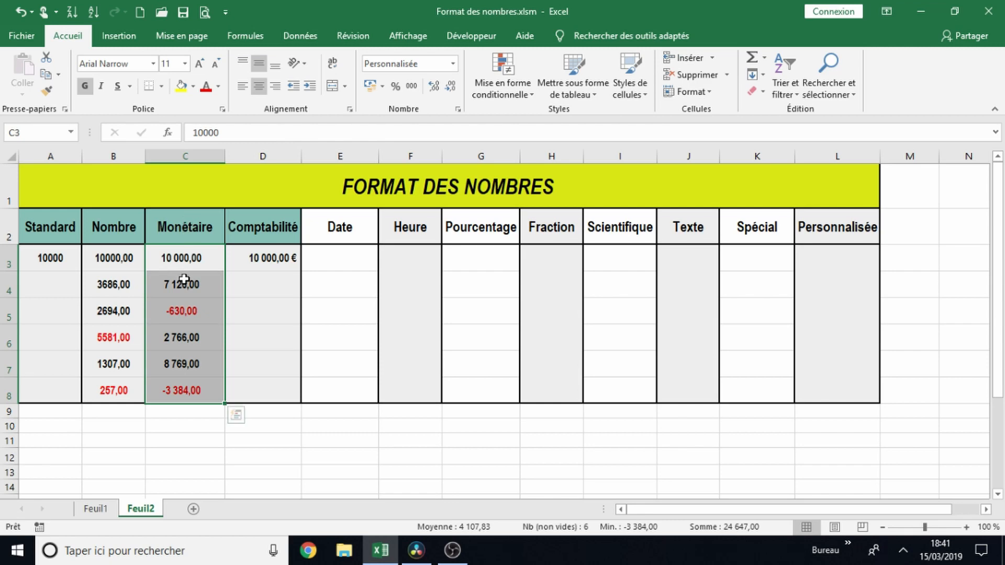
pyautogui.click(185, 285)
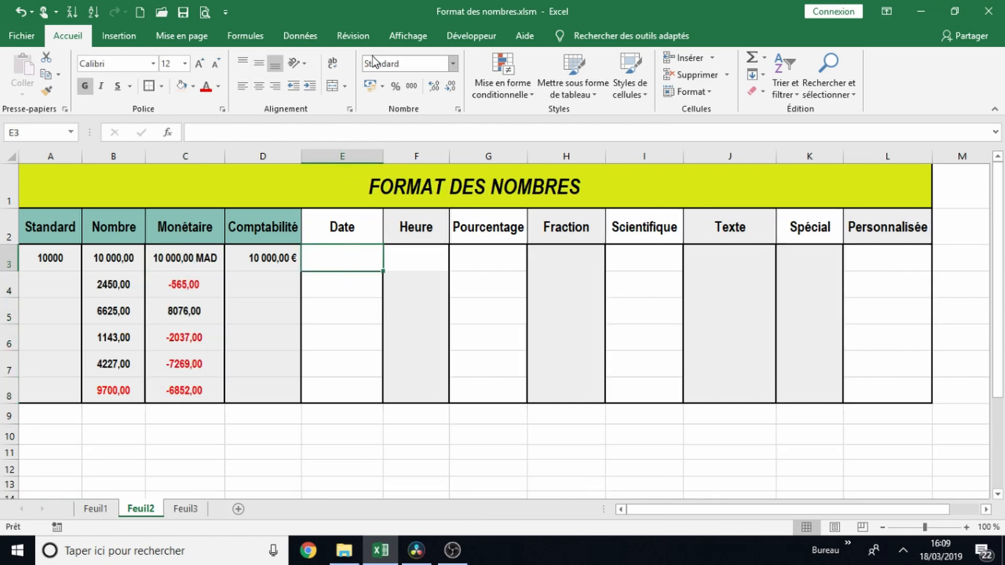
# Enter 19/03/2019 in cell E3 in the Date longue format and widen column E to fit it.
pyautogui.click(346, 257)
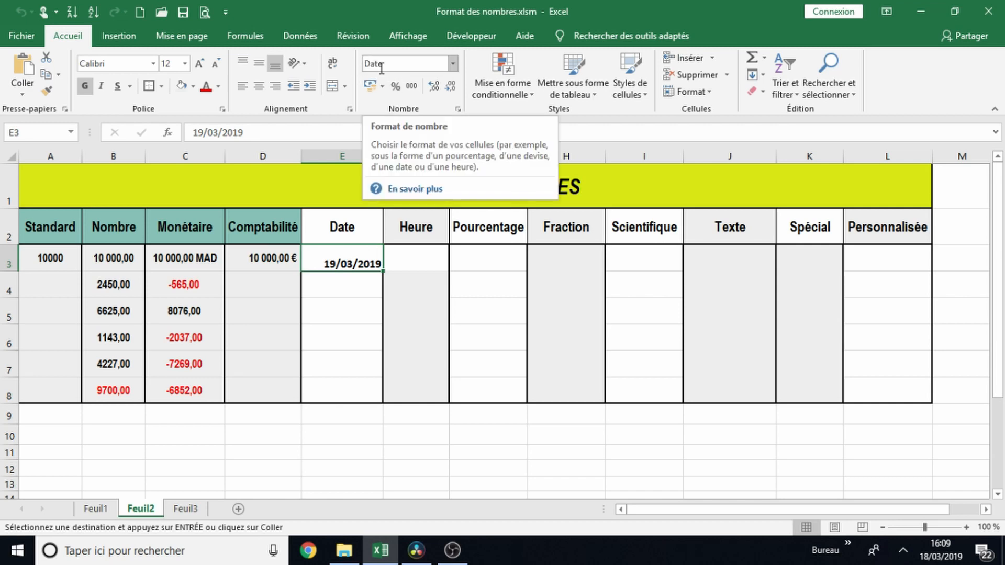
pyautogui.click(453, 64)
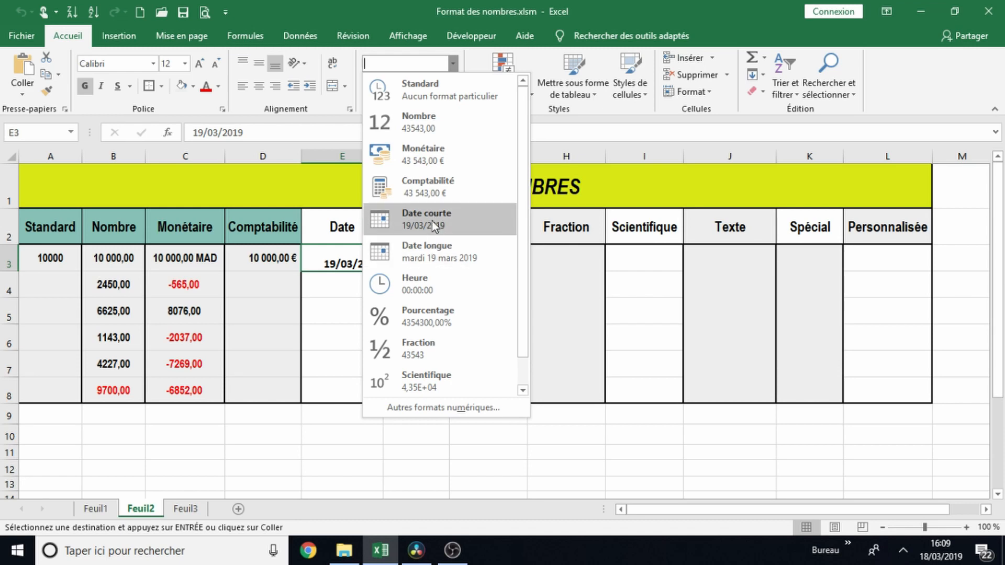
pyautogui.click(427, 247)
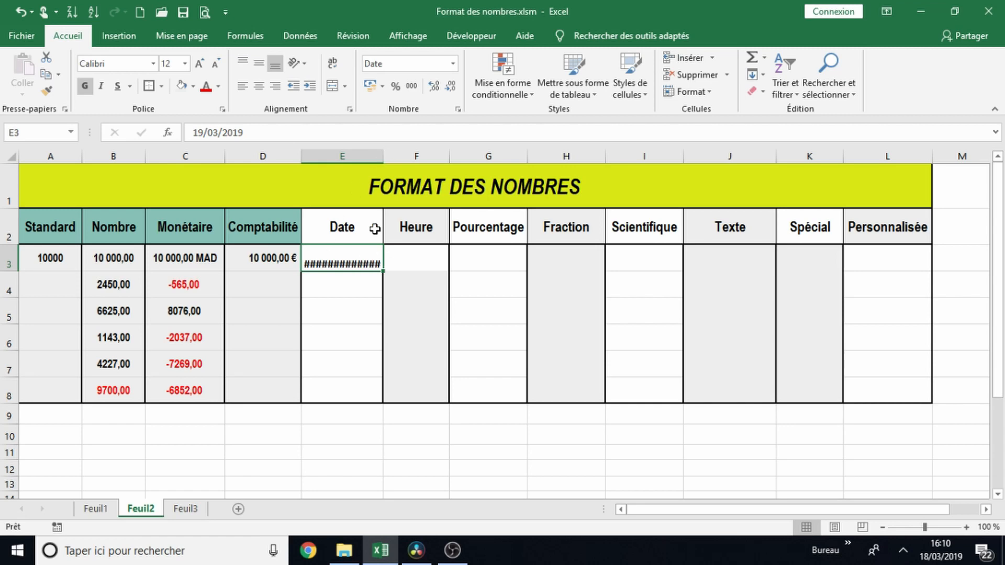
pyautogui.moveTo(384, 157); pyautogui.dragTo(446, 159)
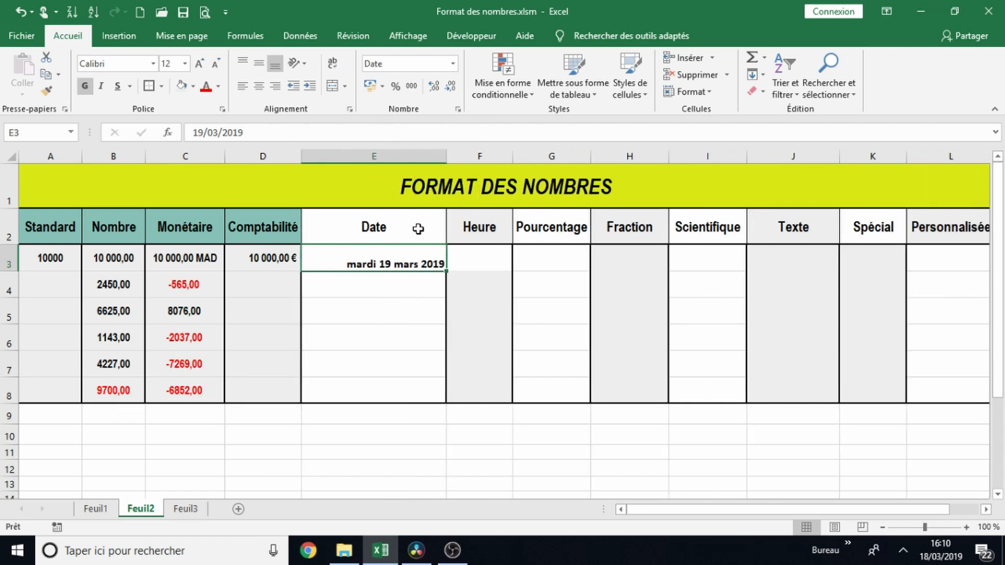
pyautogui.moveTo(450, 162); pyautogui.dragTo(439, 162)
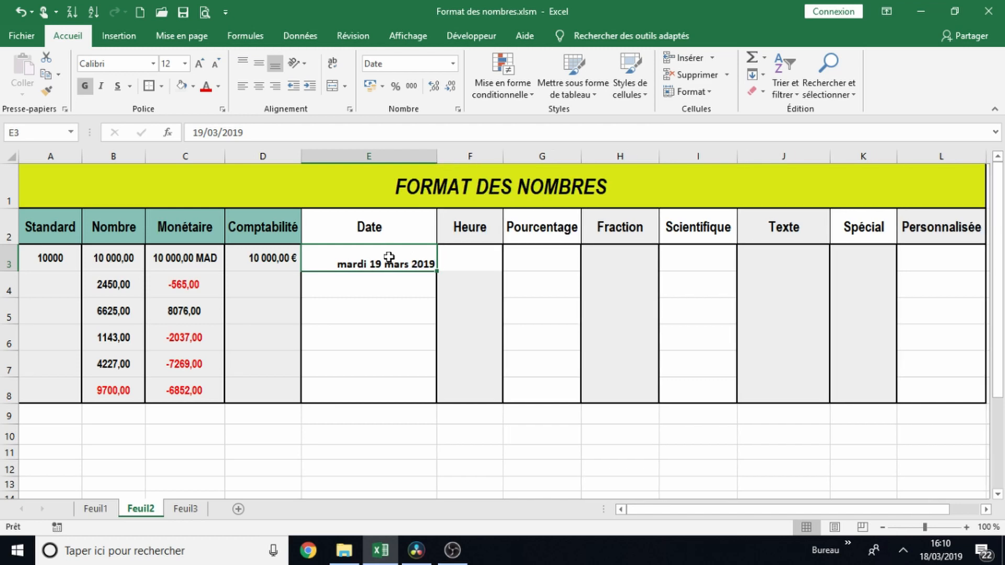
# Change the date format of cell E3 to the "14 mars 2012" type.
pyautogui.click(458, 109)
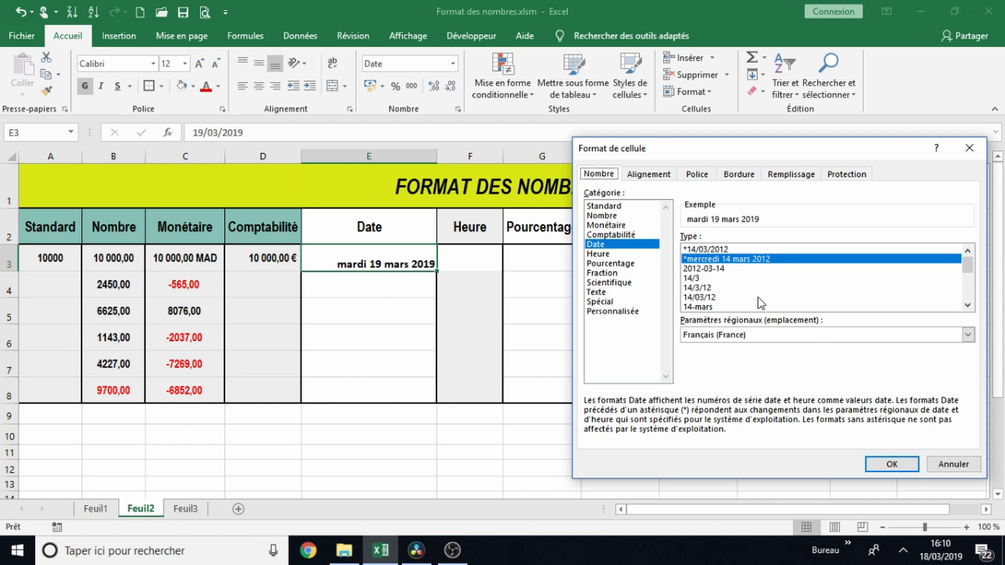
pyautogui.moveTo(968, 268); pyautogui.dragTo(968, 293)
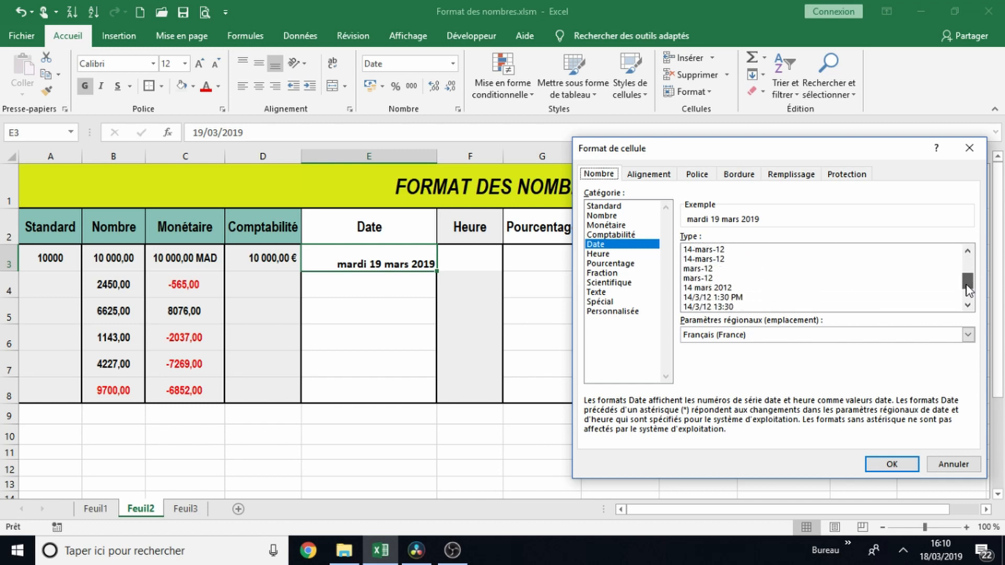
pyautogui.click(711, 288)
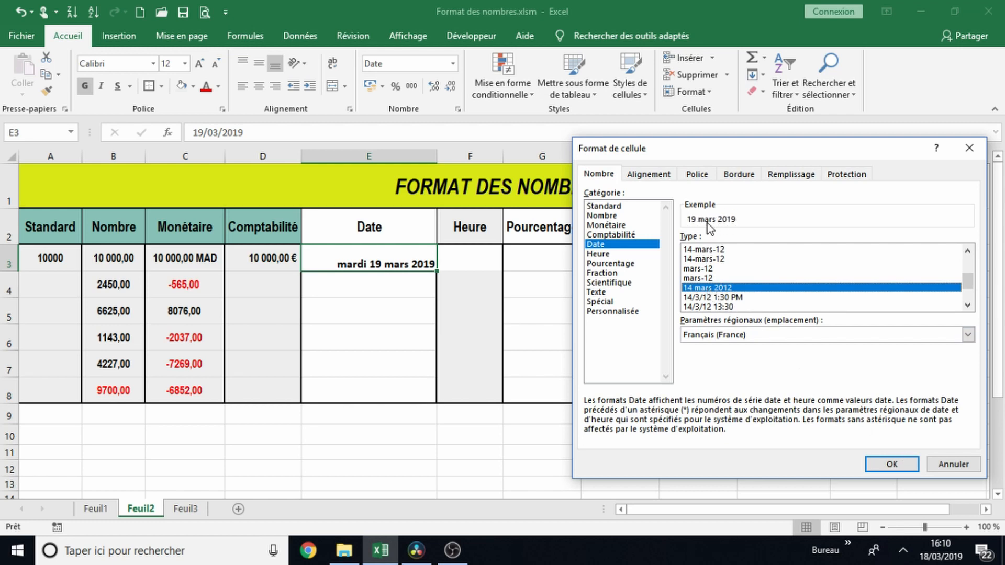
pyautogui.click(896, 466)
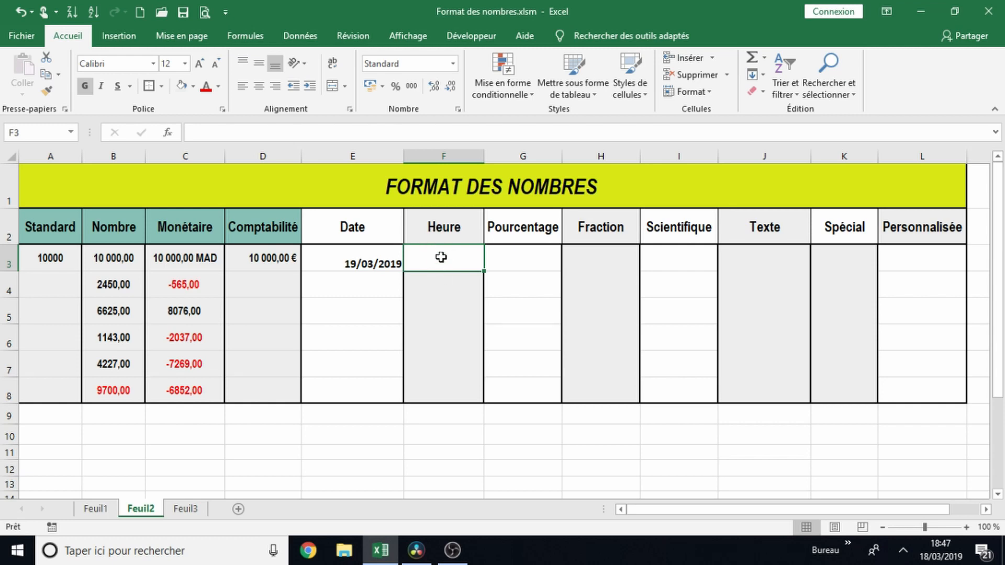
# Enter 12:30:03 in cell F3 and format it as Heure with the "1:30:55 PM" type.
pyautogui.write('12:30:03')
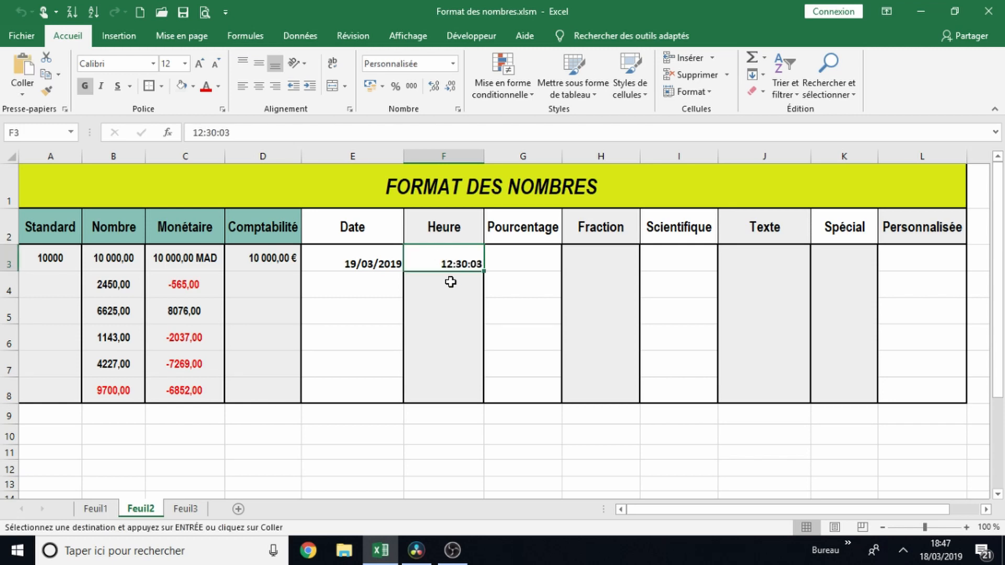
pyautogui.click(458, 111)
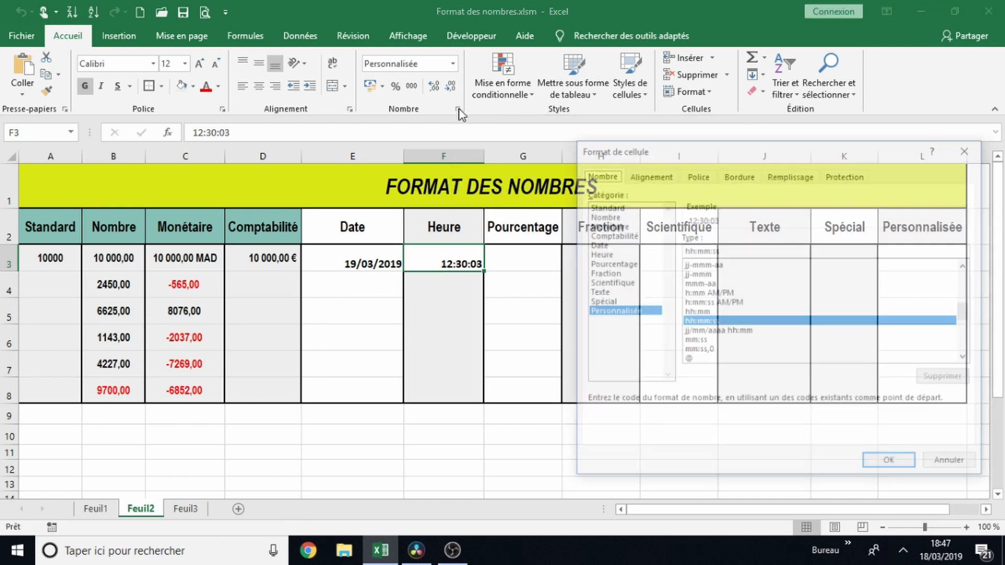
pyautogui.click(598, 254)
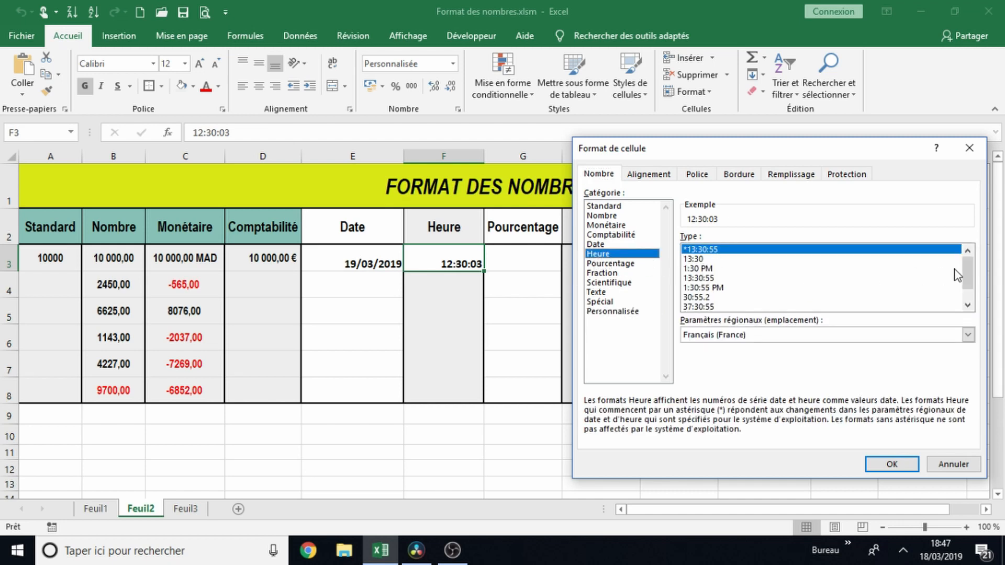
pyautogui.moveTo(970, 277); pyautogui.dragTo(968, 287)
pyautogui.click(705, 269)
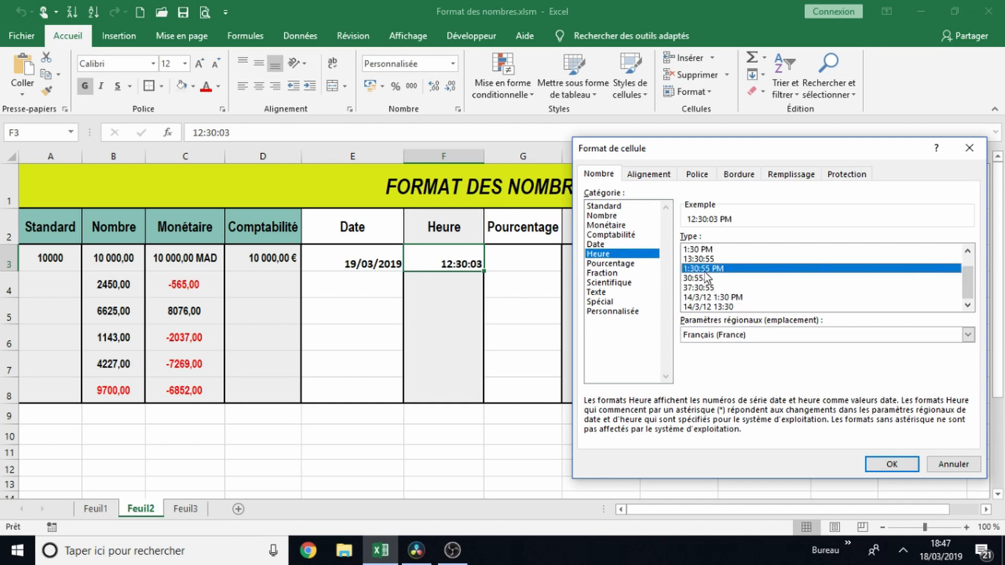
pyautogui.click(889, 465)
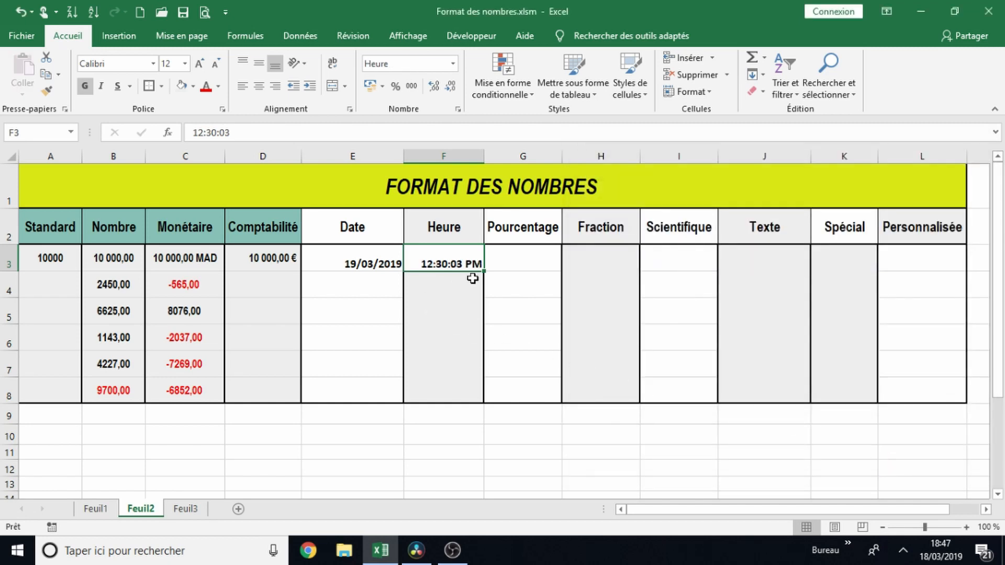